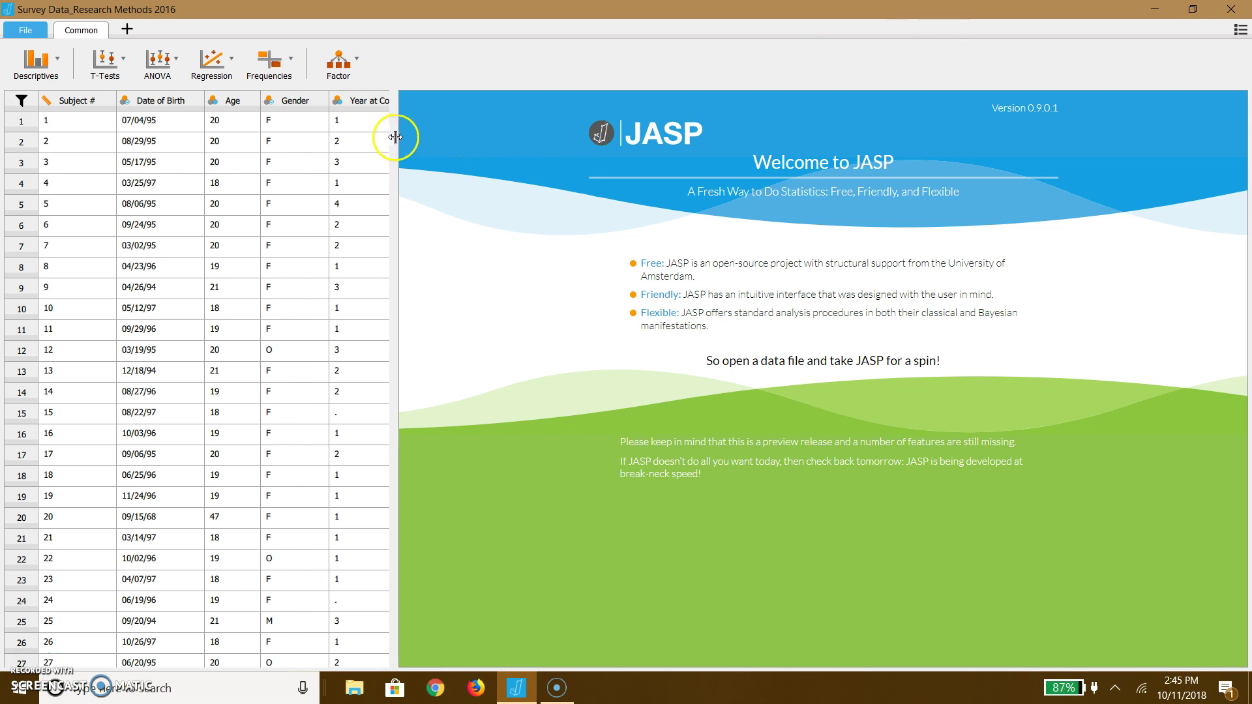
Step: Widen the data grid so the Ethnicity, Nationality and Which learned? columns show
left_click_drag(396, 135, 915, 164)
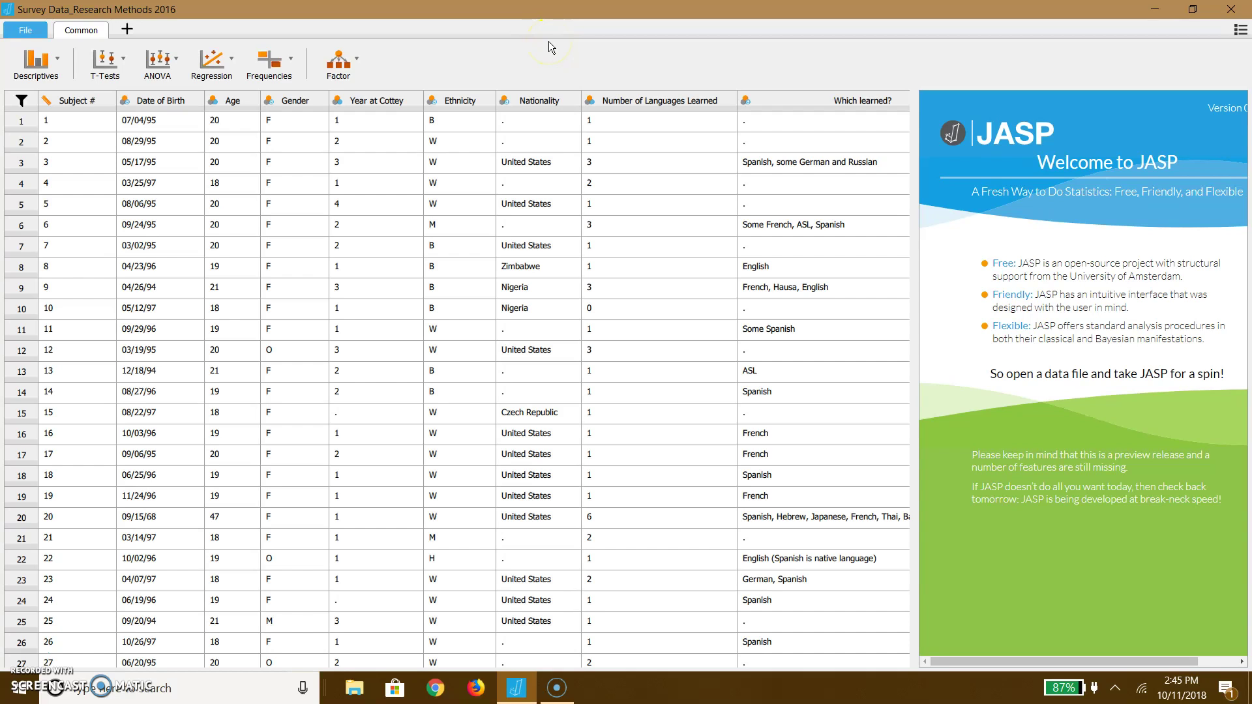
Step: Start a Descriptive Statistics analysis and resize the data grid beside its setup panel
left_click(54, 61)
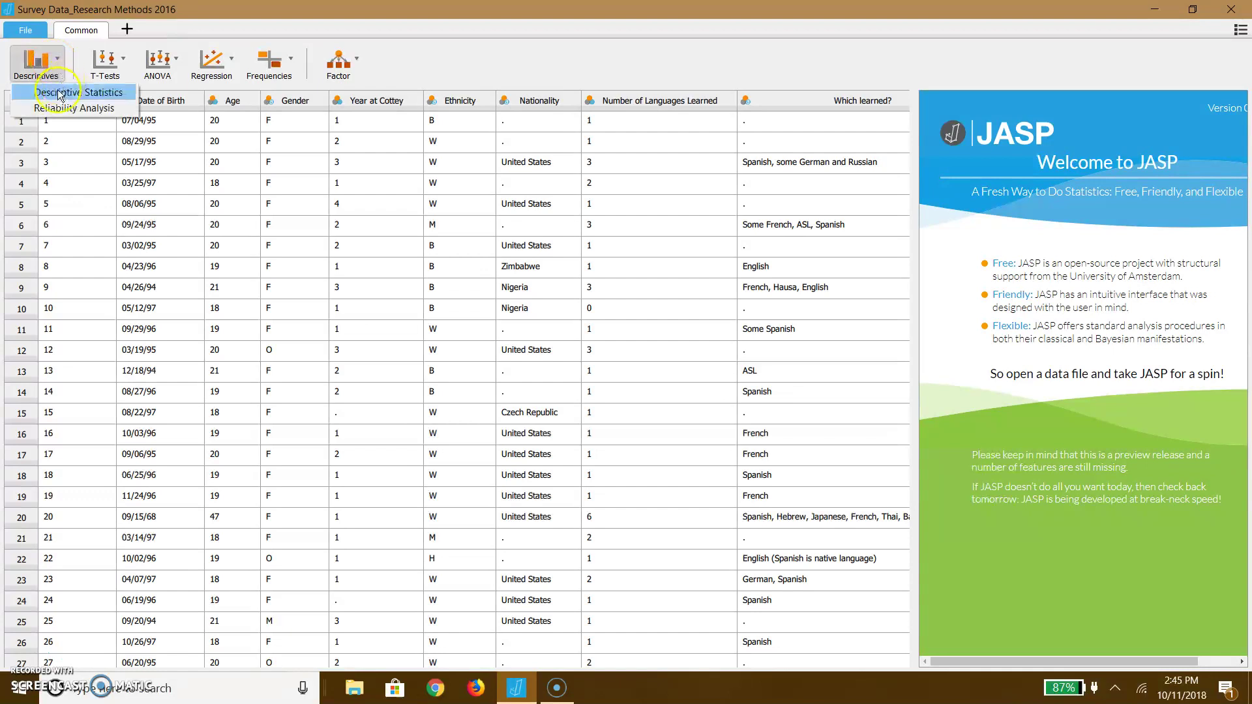
left_click(56, 93)
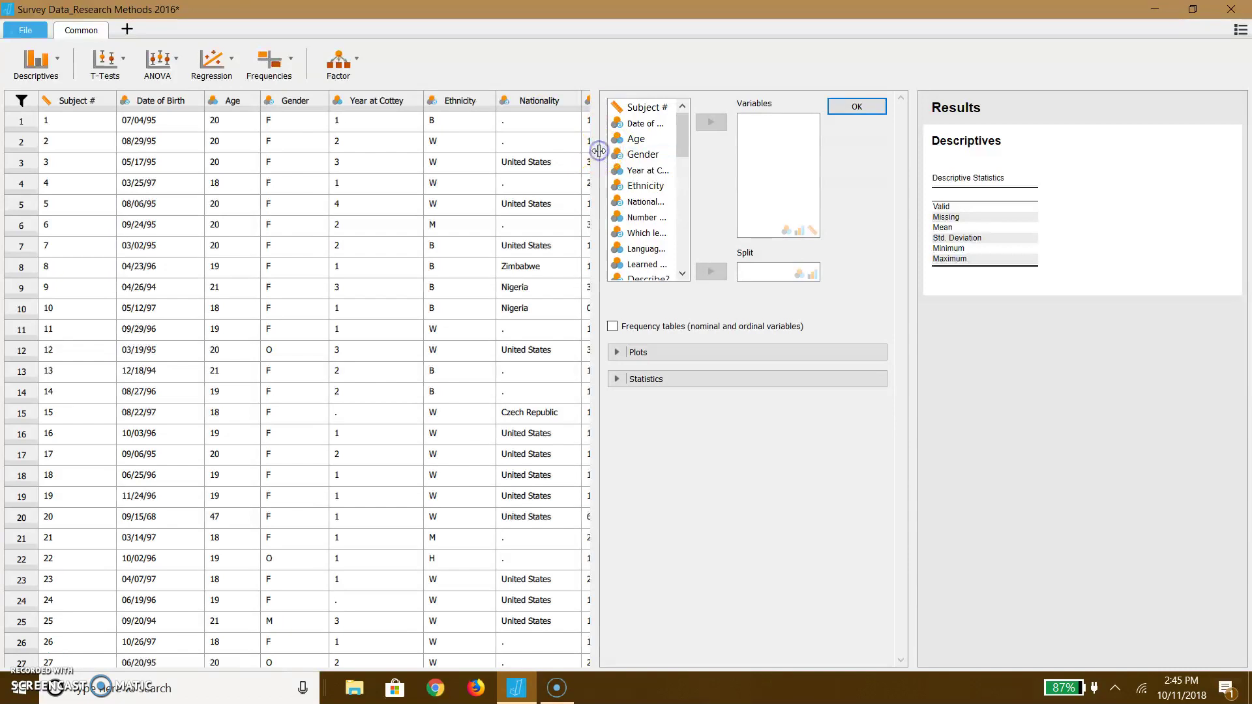
left_click_drag(599, 150, 330, 147)
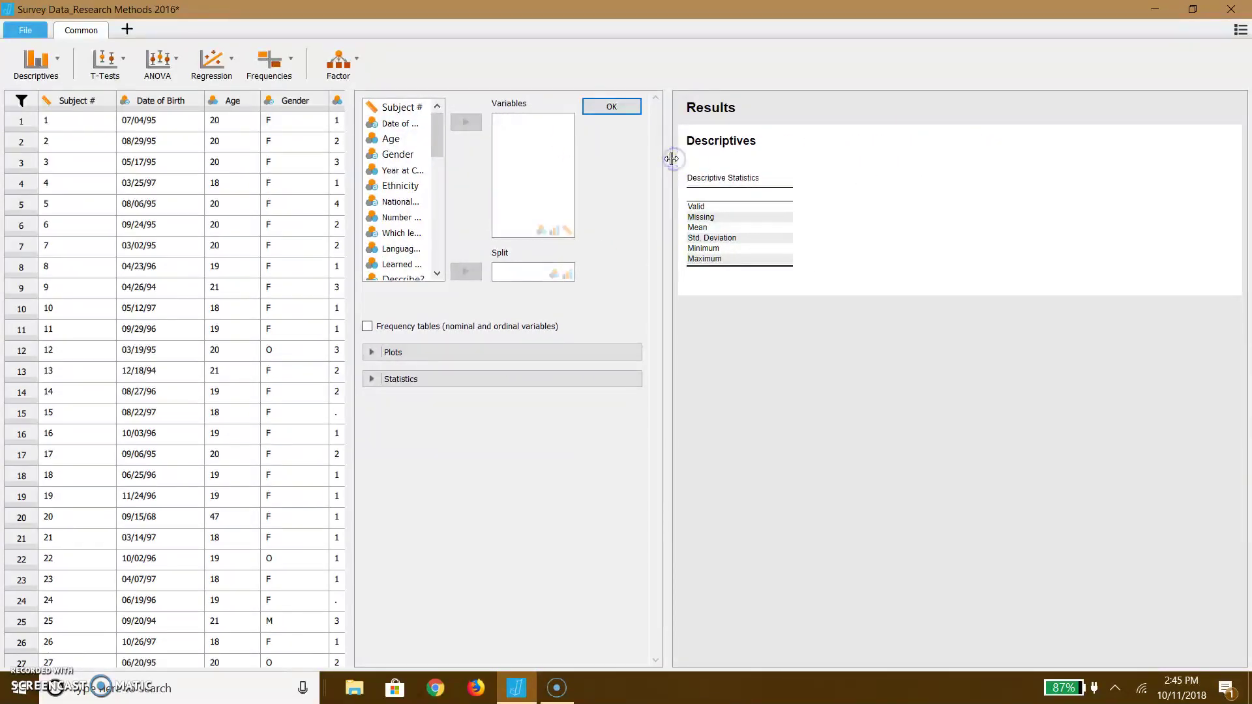
left_click_drag(673, 160, 804, 167)
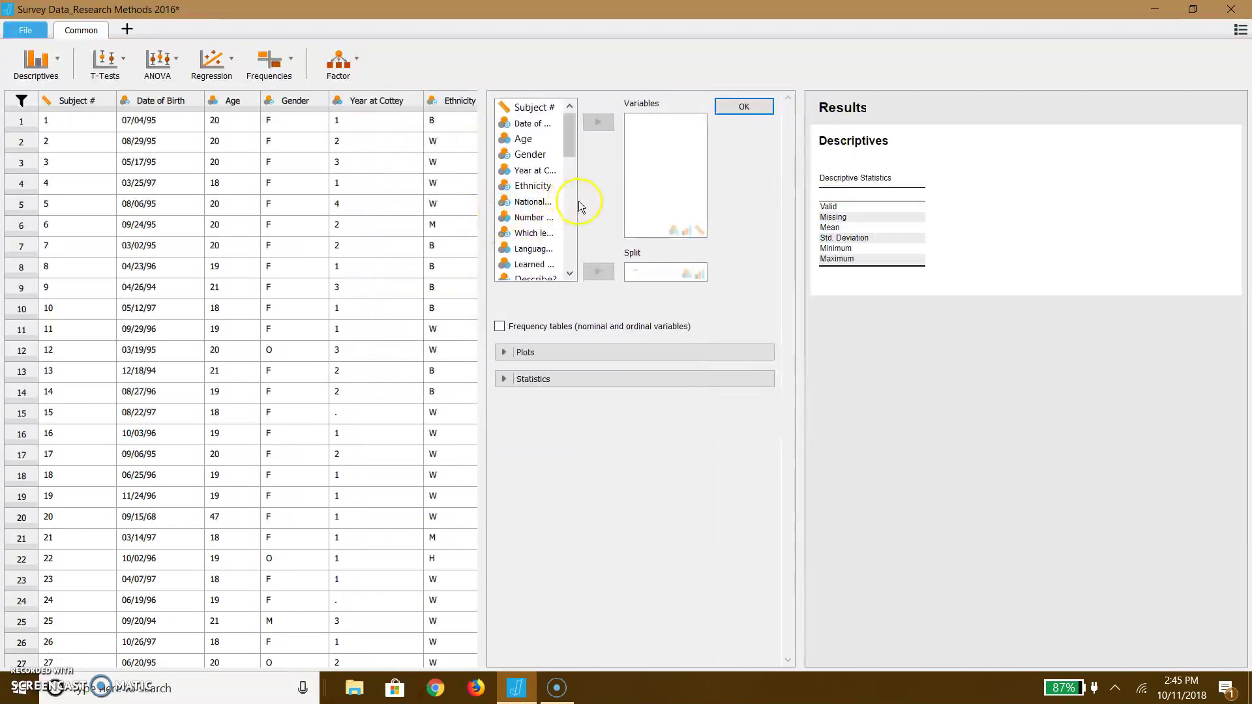
left_click(554, 202)
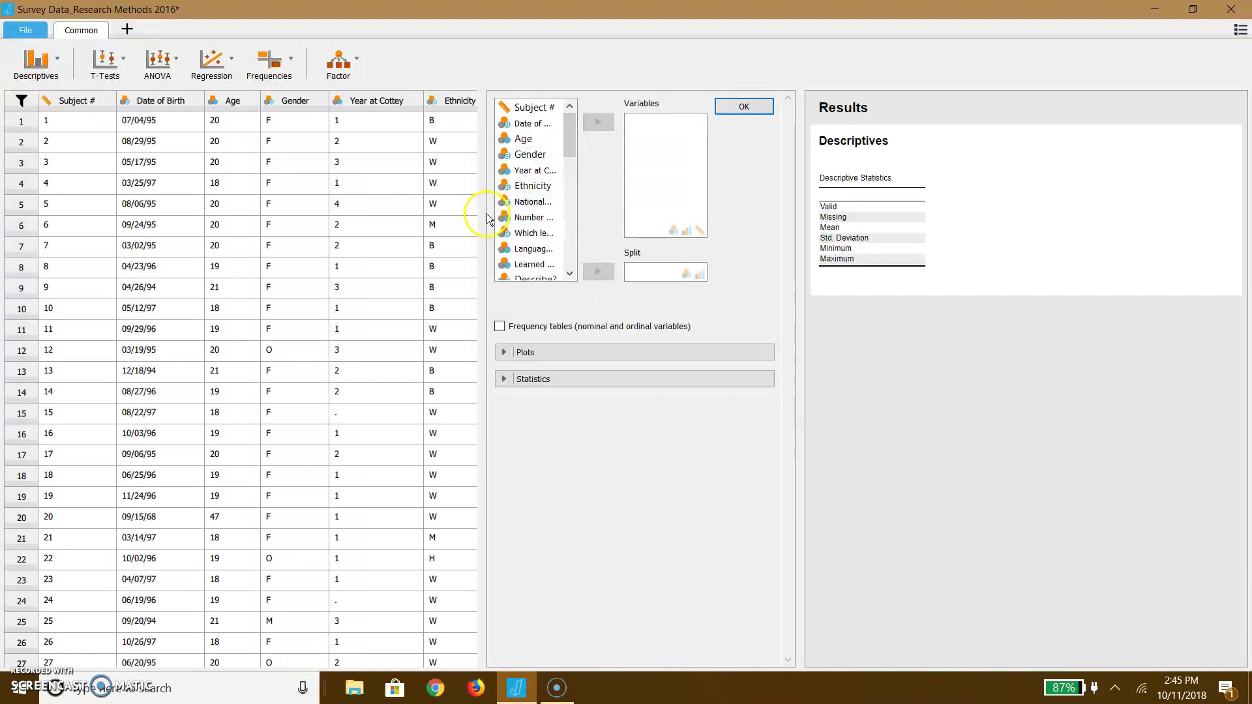
left_click_drag(480, 213, 302, 213)
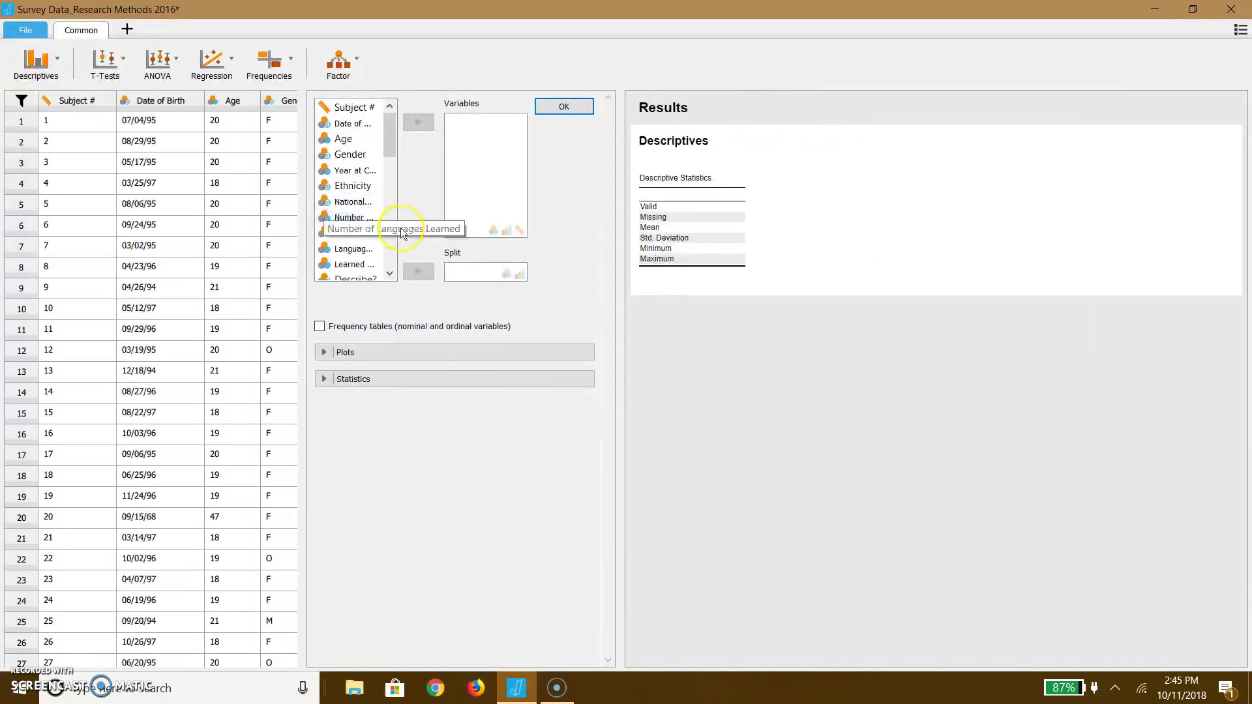
Step: Add Experienced microaggression? to the Descriptives variables
left_click(390, 274)
left_click(390, 274)
left_click(390, 274)
left_click(390, 274)
left_click(390, 274)
left_click(390, 274)
left_click(390, 274)
left_click(389, 274)
left_click(390, 274)
left_click(390, 274)
left_click(390, 274)
left_click(390, 274)
left_click(390, 274)
left_click(390, 274)
left_click(390, 274)
left_click(390, 274)
left_click(390, 274)
left_click(390, 274)
left_click(390, 274)
left_click(390, 274)
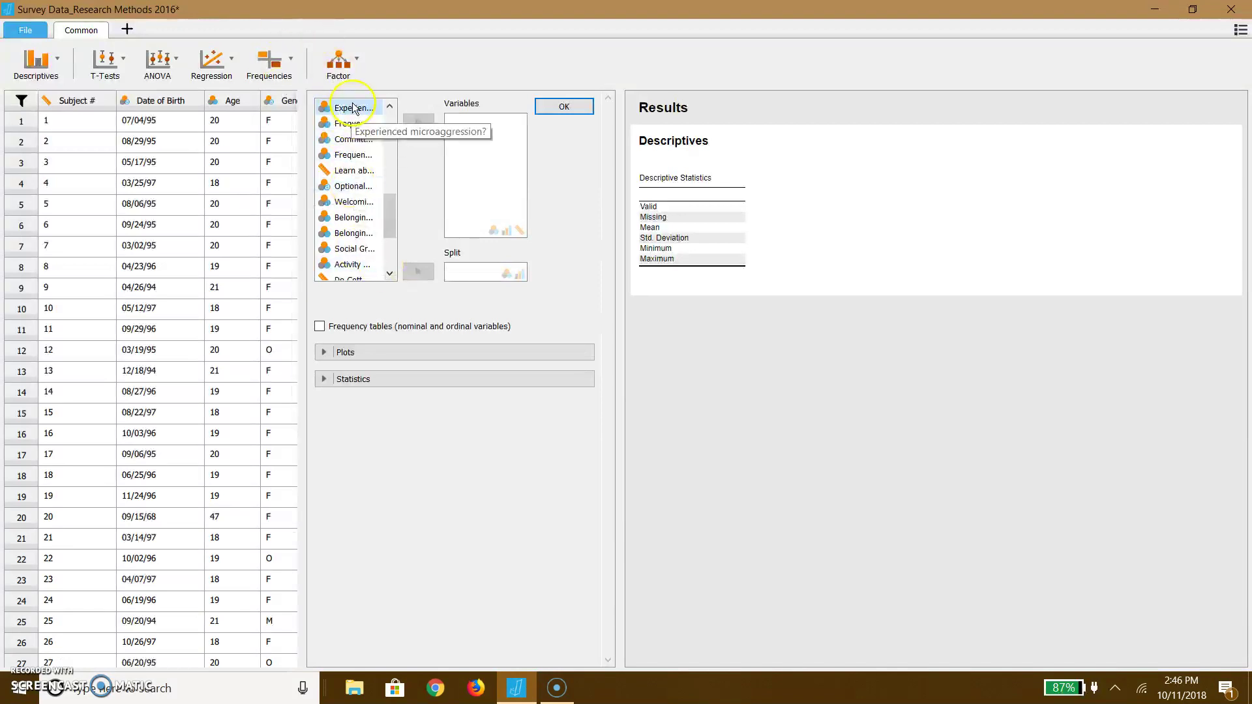
left_click_drag(352, 106, 492, 130)
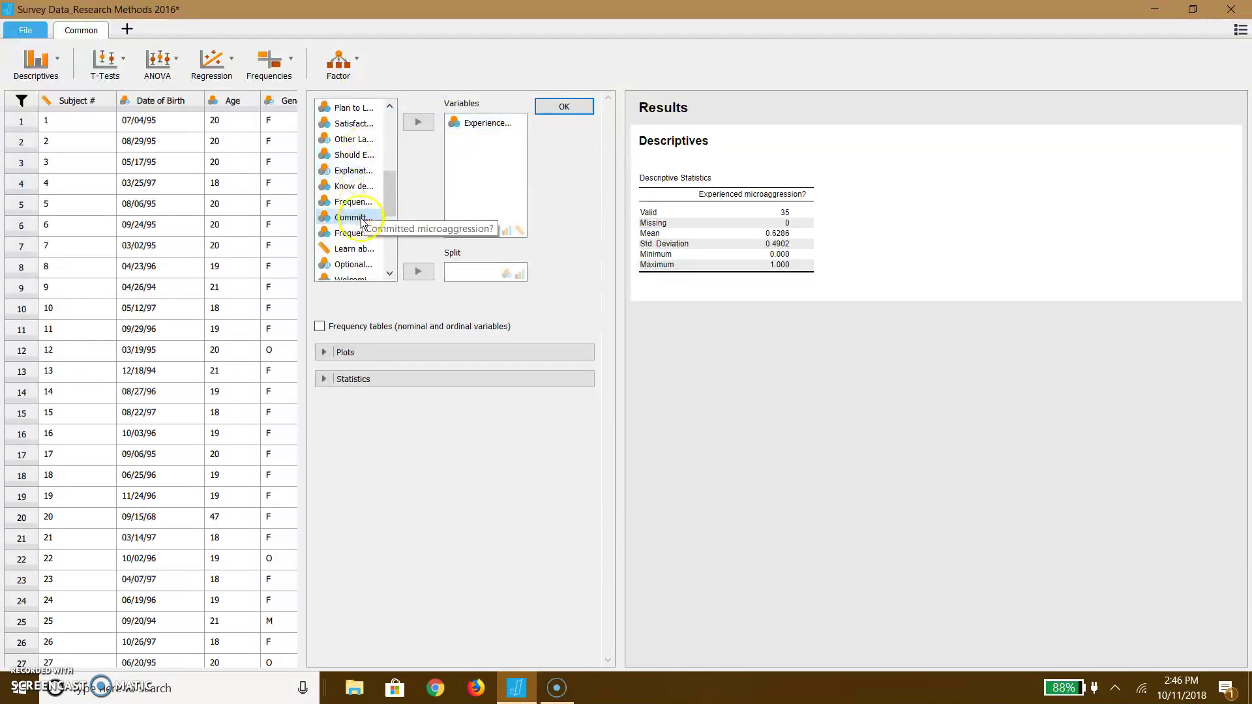
Step: Add Welcoming suite? to the analysed variables
left_click(332, 232)
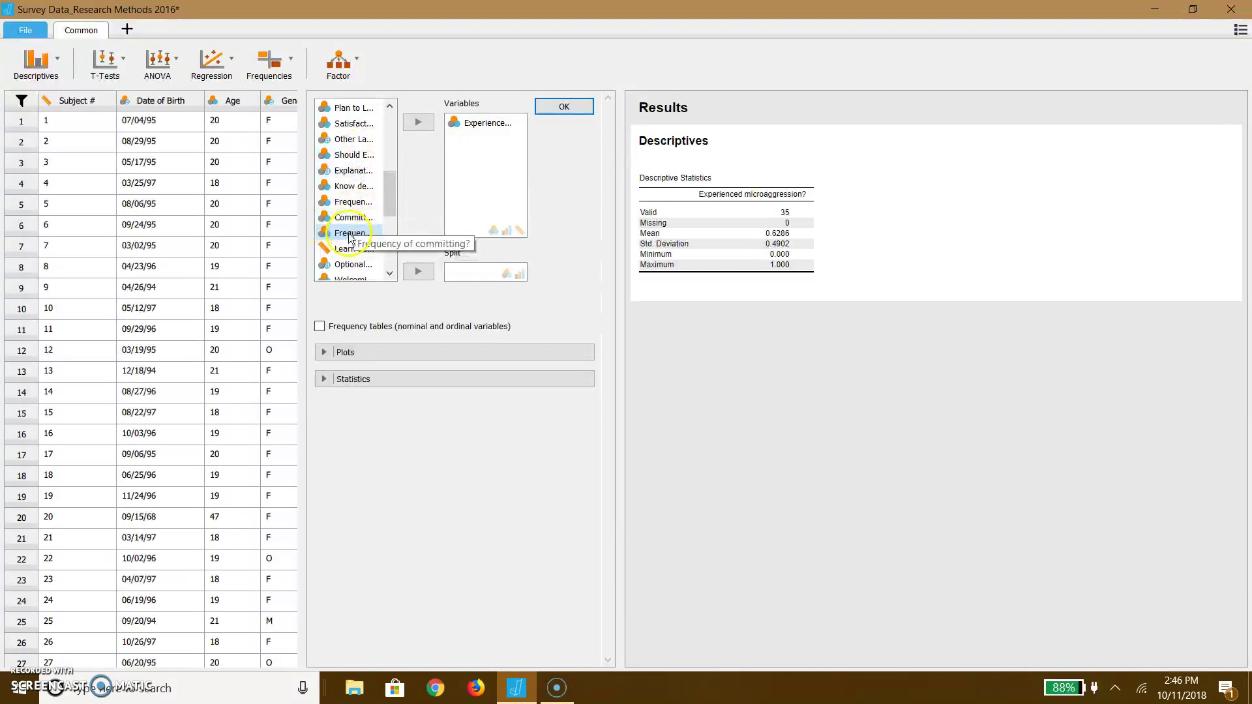
left_click(350, 252)
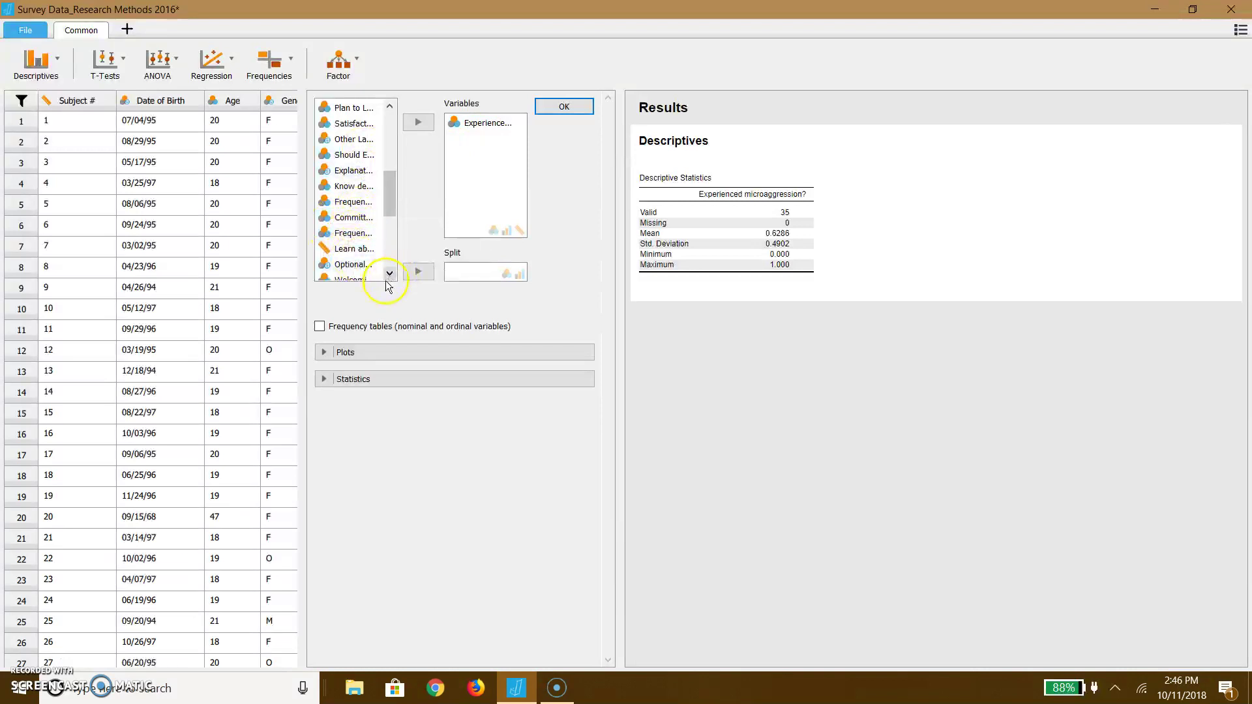
left_click(390, 274)
left_click(390, 274)
left_click(350, 235)
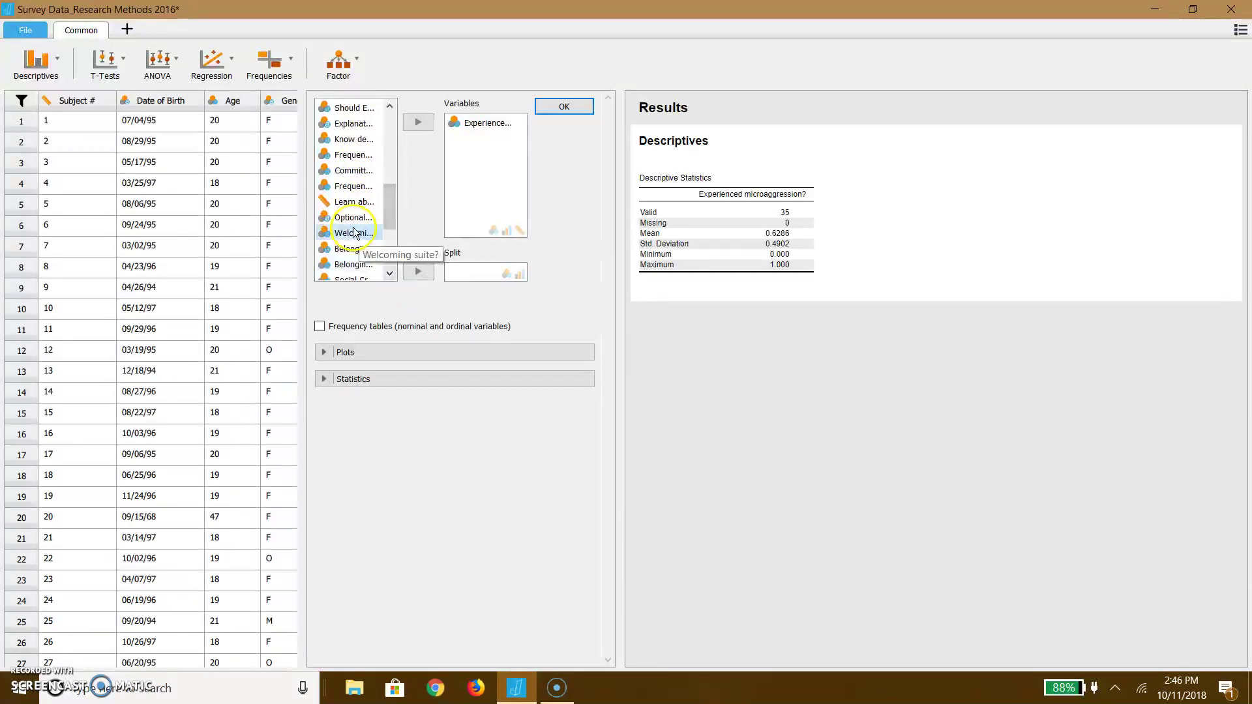
left_click_drag(351, 235, 489, 168)
Step: Add Belonging in Suite? and Belonging at Cottey? to the analysed variables
left_click(327, 236)
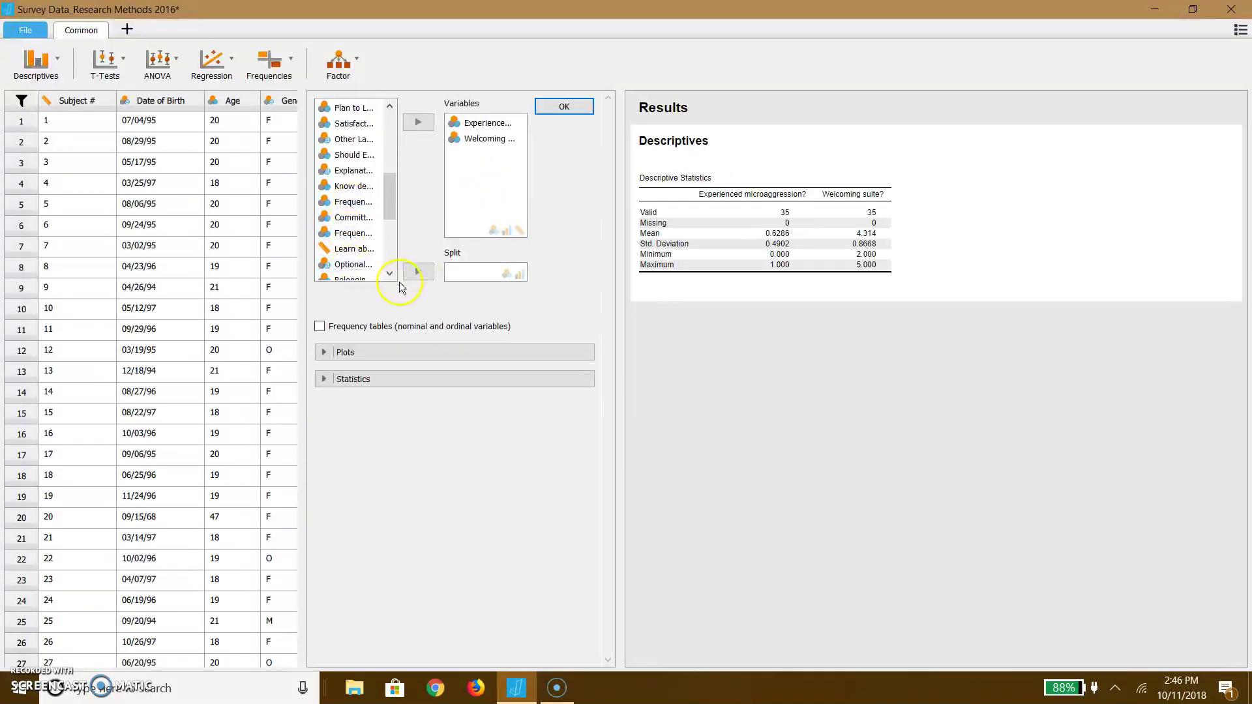
left_click(390, 276)
left_click_drag(352, 248, 489, 189)
scroll(365, 261, "up", 1)
left_click(390, 273)
left_click(391, 273)
left_click_drag(355, 249, 485, 195)
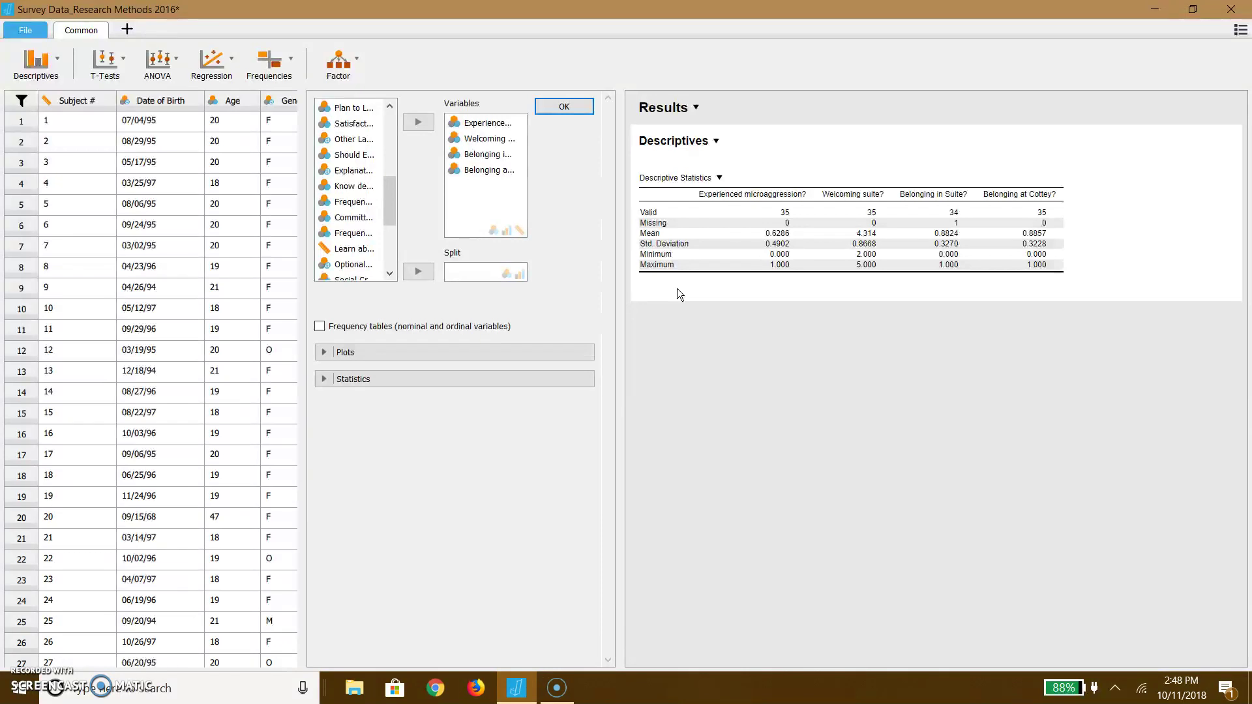
Step: Toggle frequency tables on and off, then show distribution plots for the four variables
left_click(319, 326)
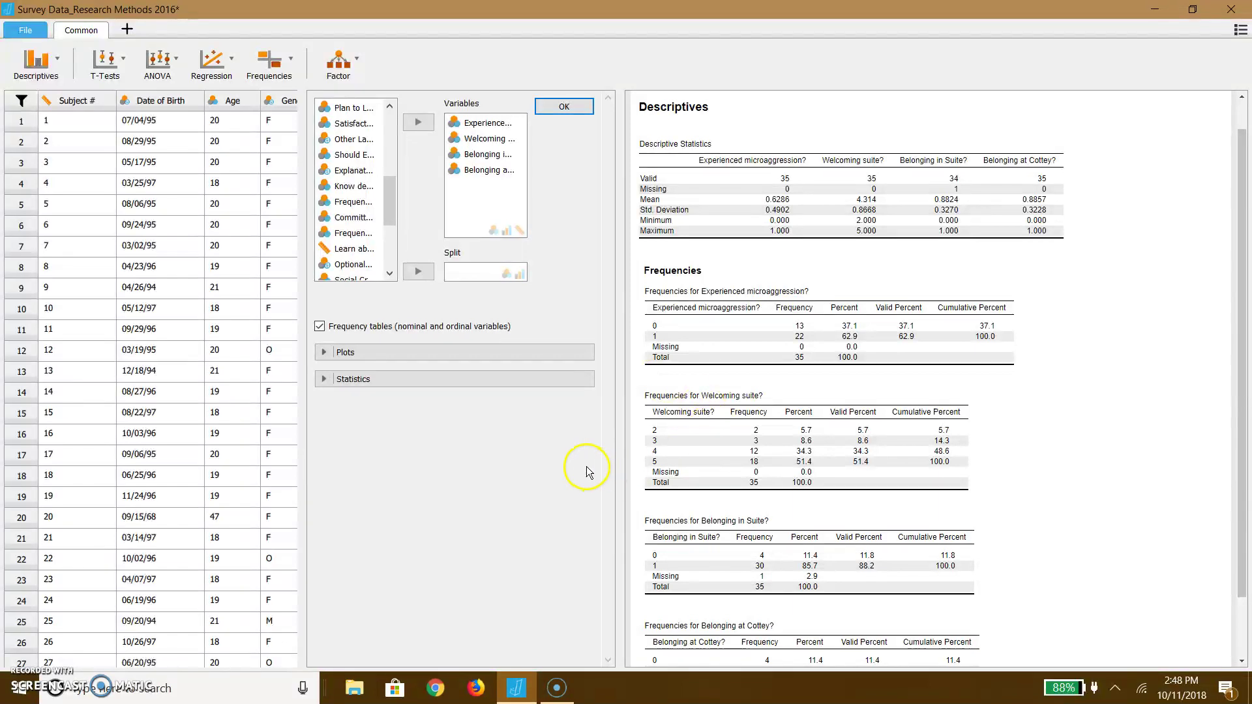
left_click(320, 326)
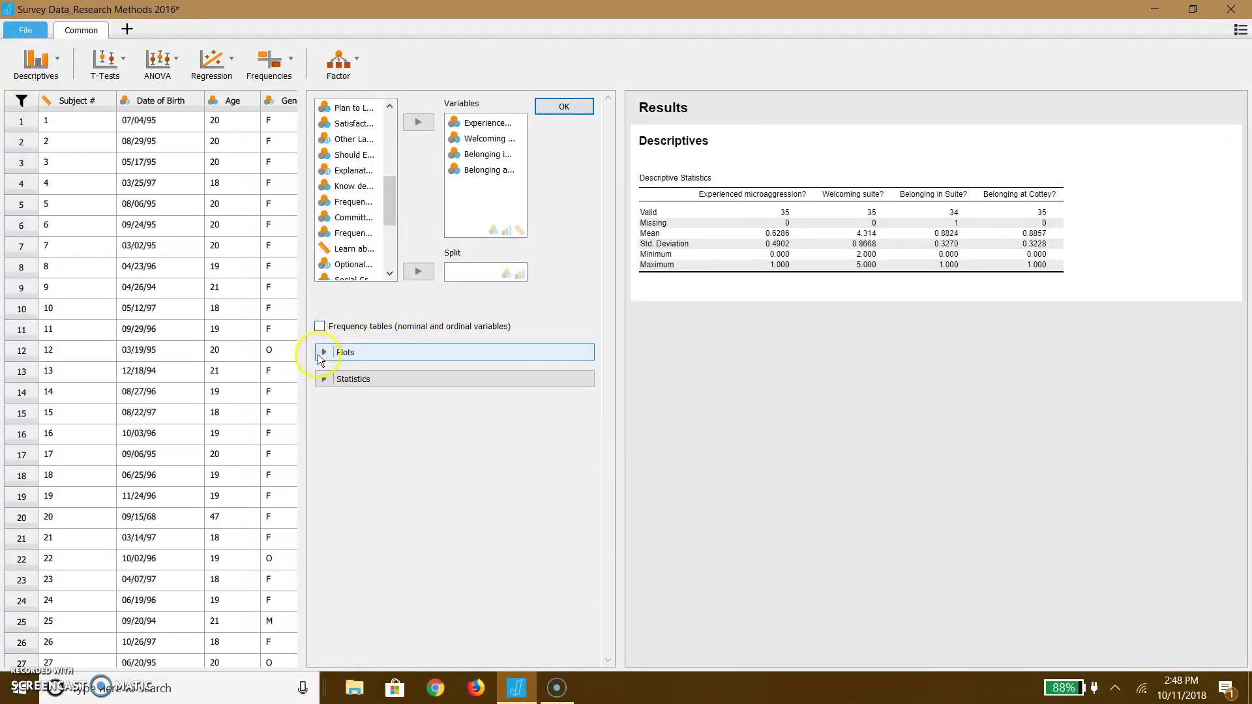
left_click(319, 353)
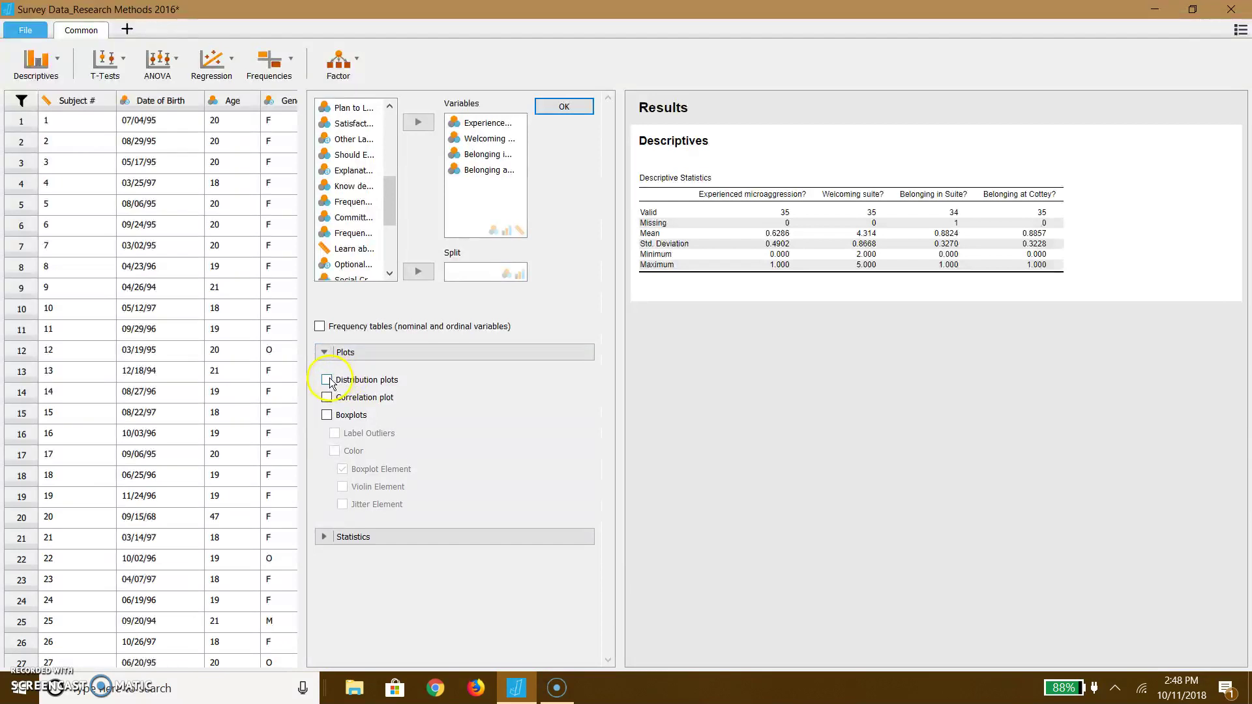
left_click(326, 380)
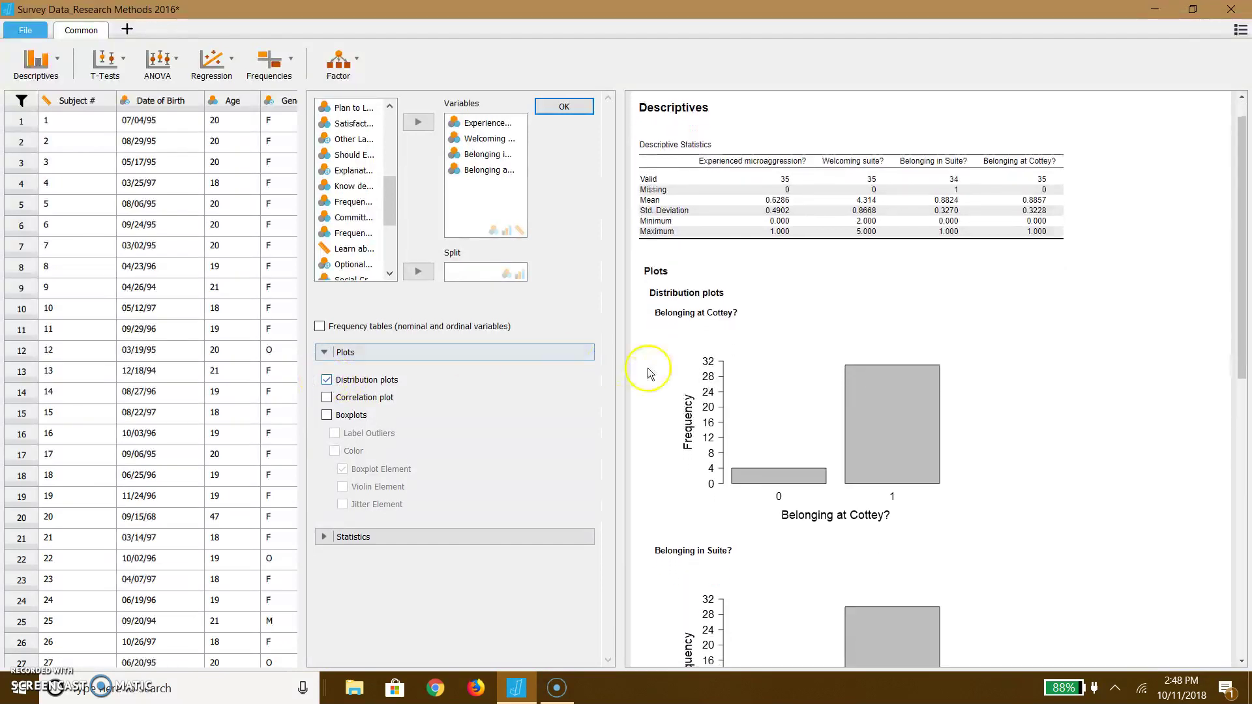
scroll(889, 434, "down", 4)
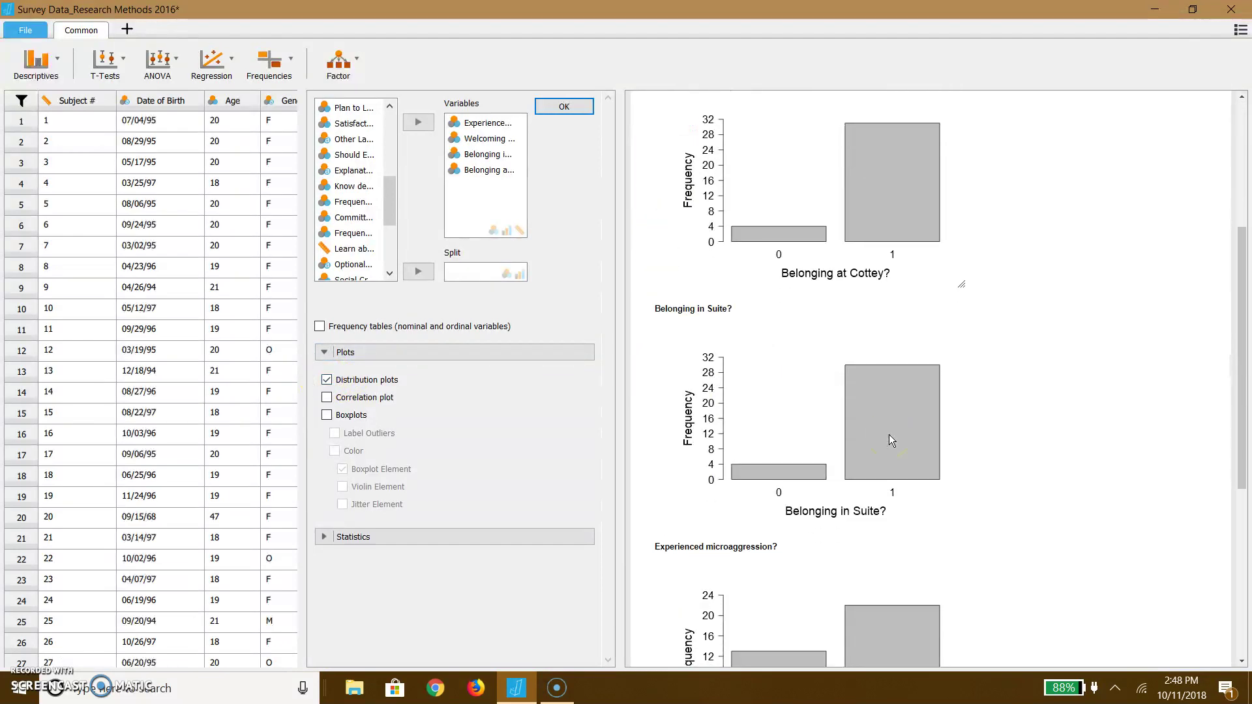
scroll(890, 435, "down", 6)
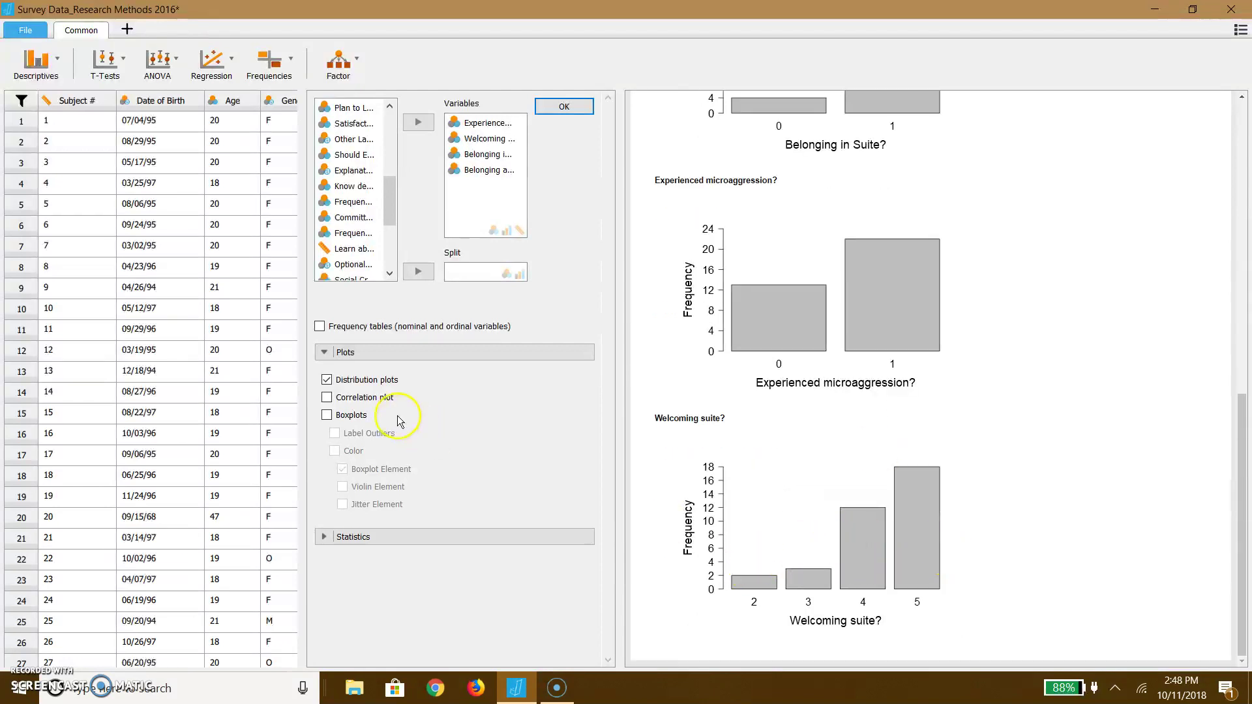
Step: Replace distribution plots with a correlation plot matrix, review it, then remove it
left_click(327, 380)
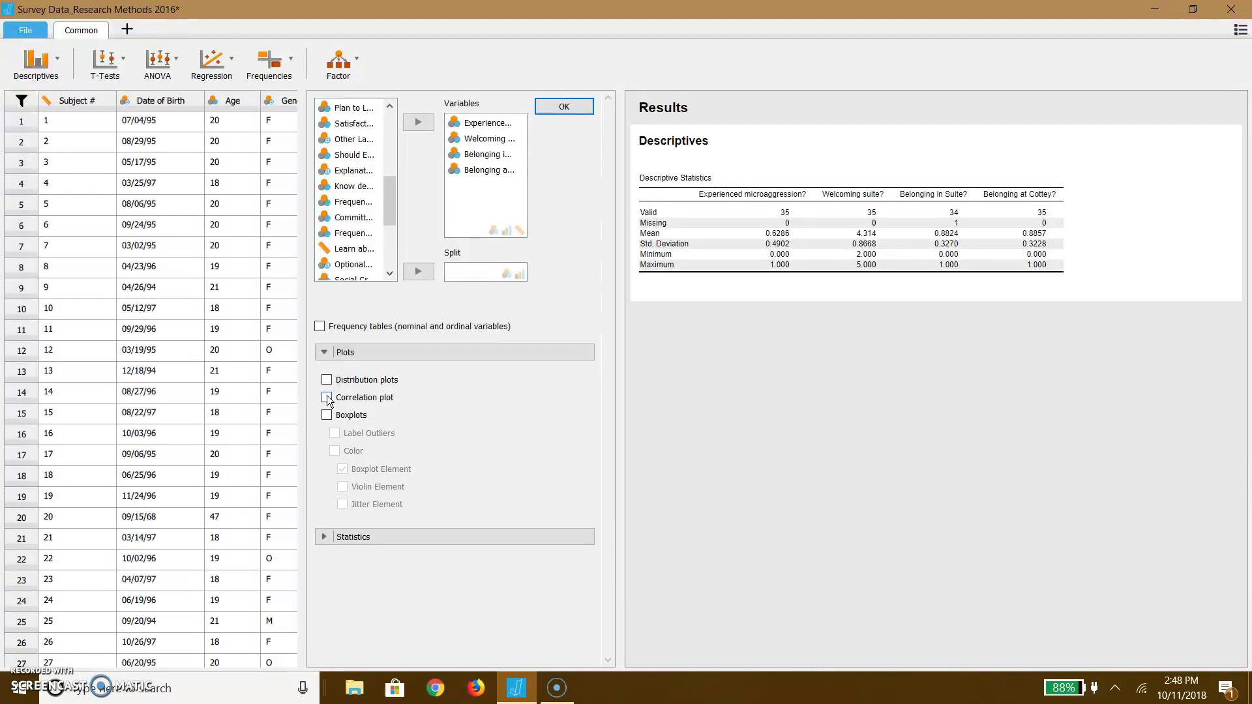
left_click(327, 397)
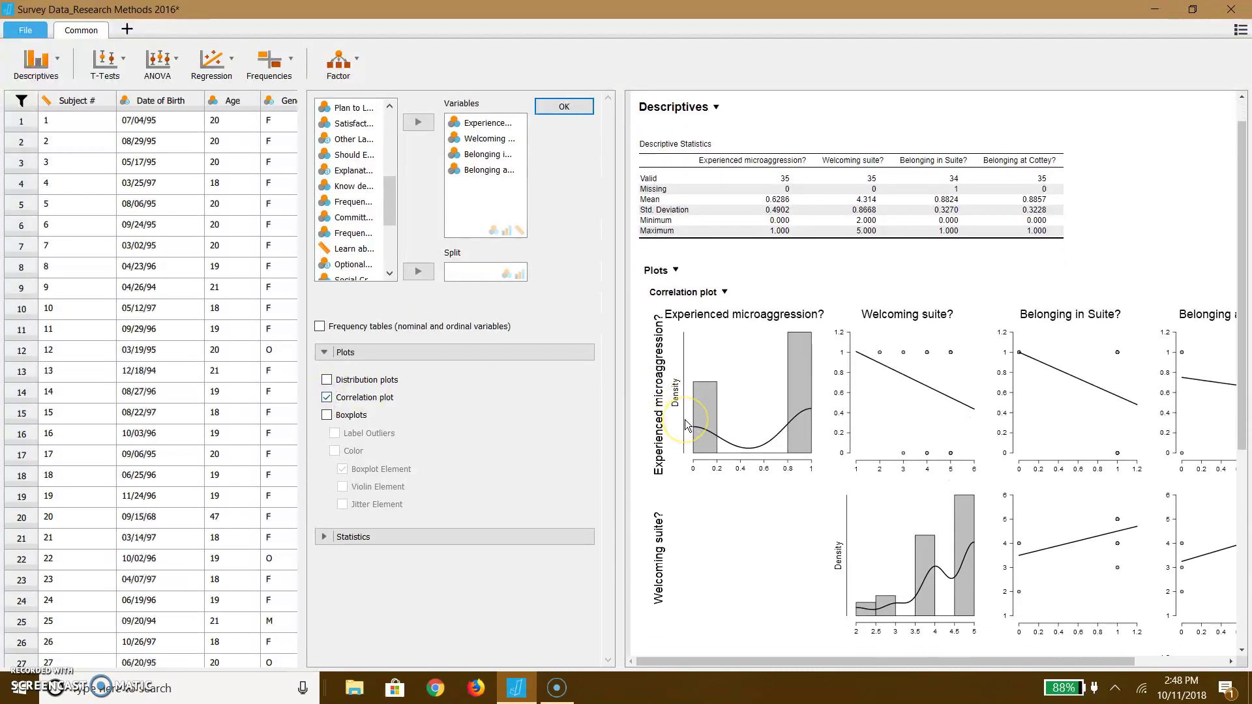
scroll(686, 424, "down", 3)
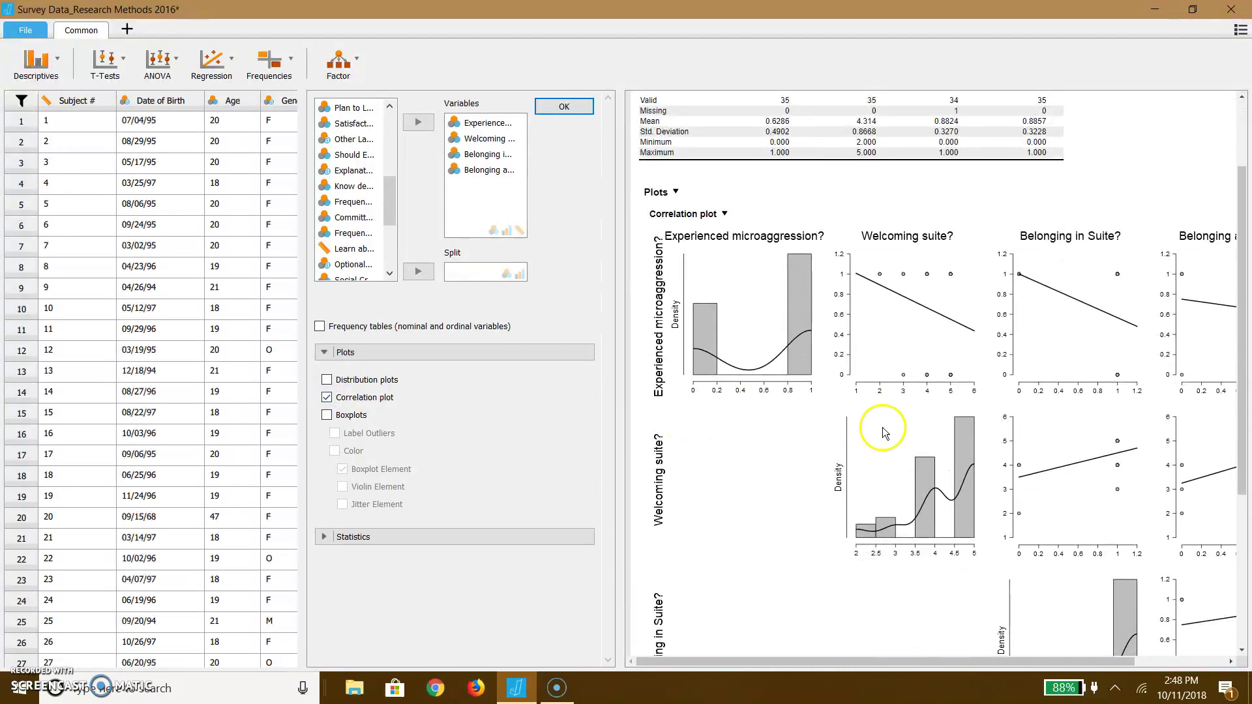
scroll(883, 432, "down", 2)
scroll(883, 432, "up", 1)
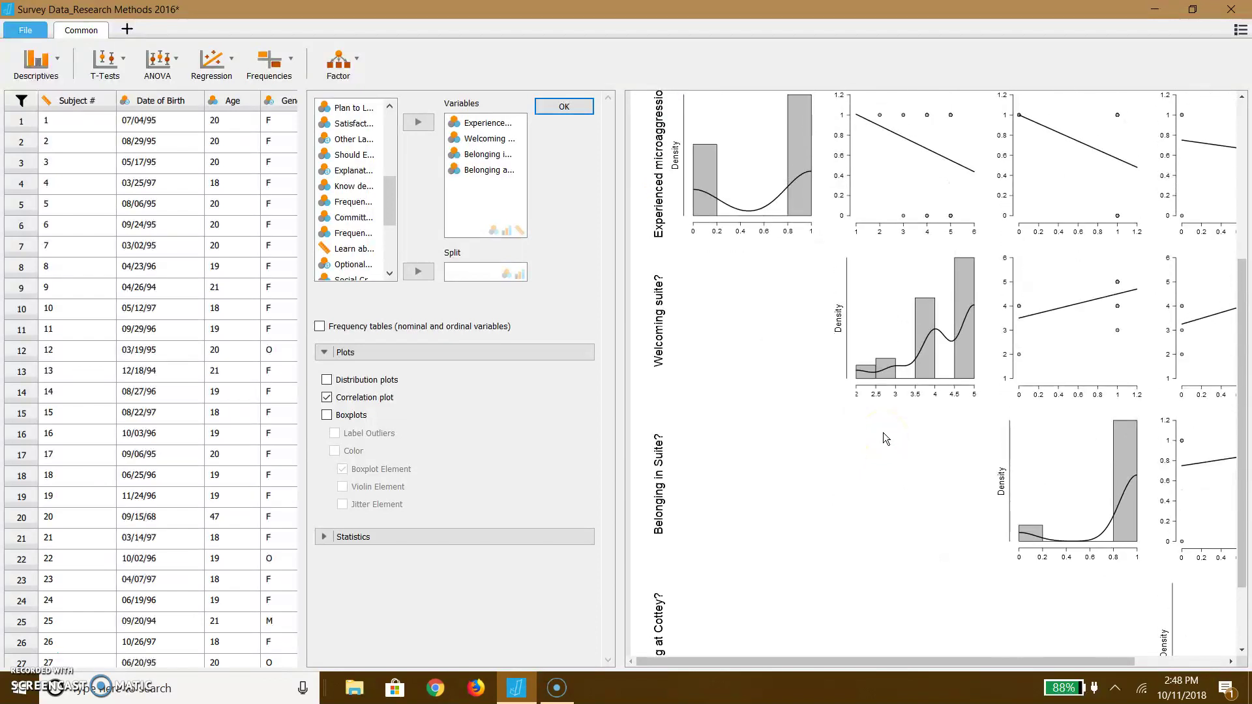
left_click_drag(791, 661, 706, 628)
left_click(328, 399)
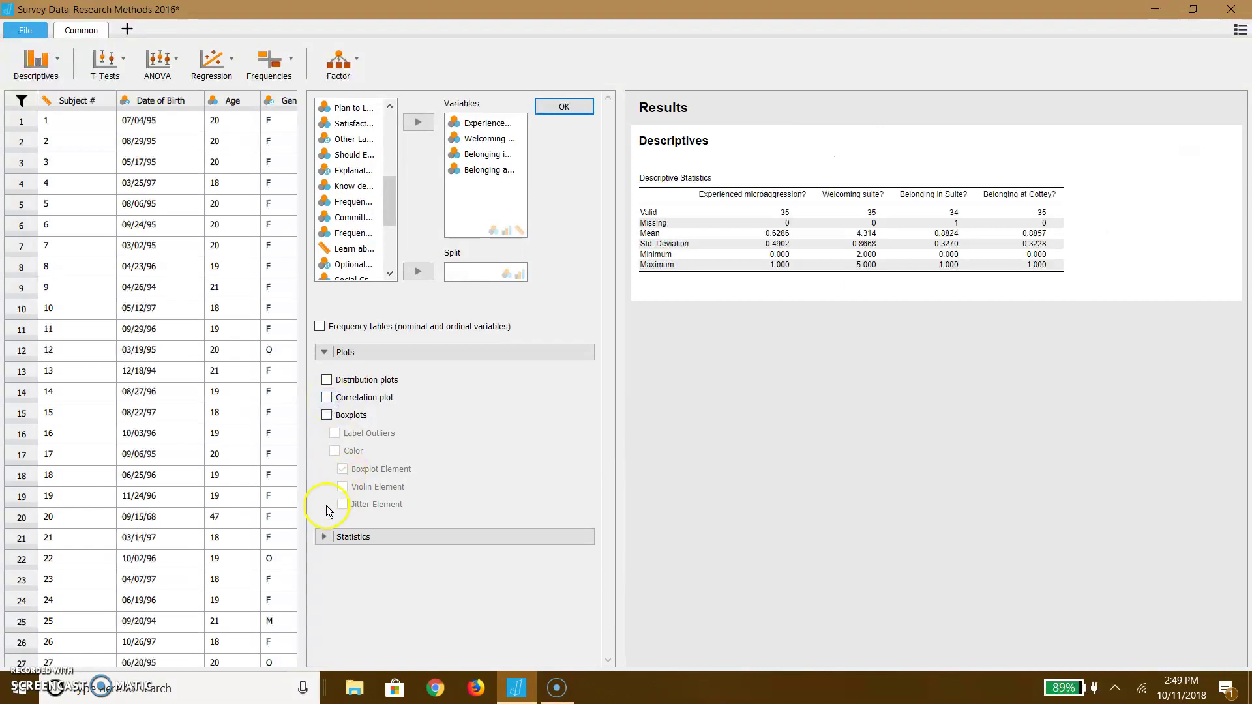
Step: Add Std. Error of Mean to the Descriptive Statistics table and bring up the T-Tests list
left_click(322, 354)
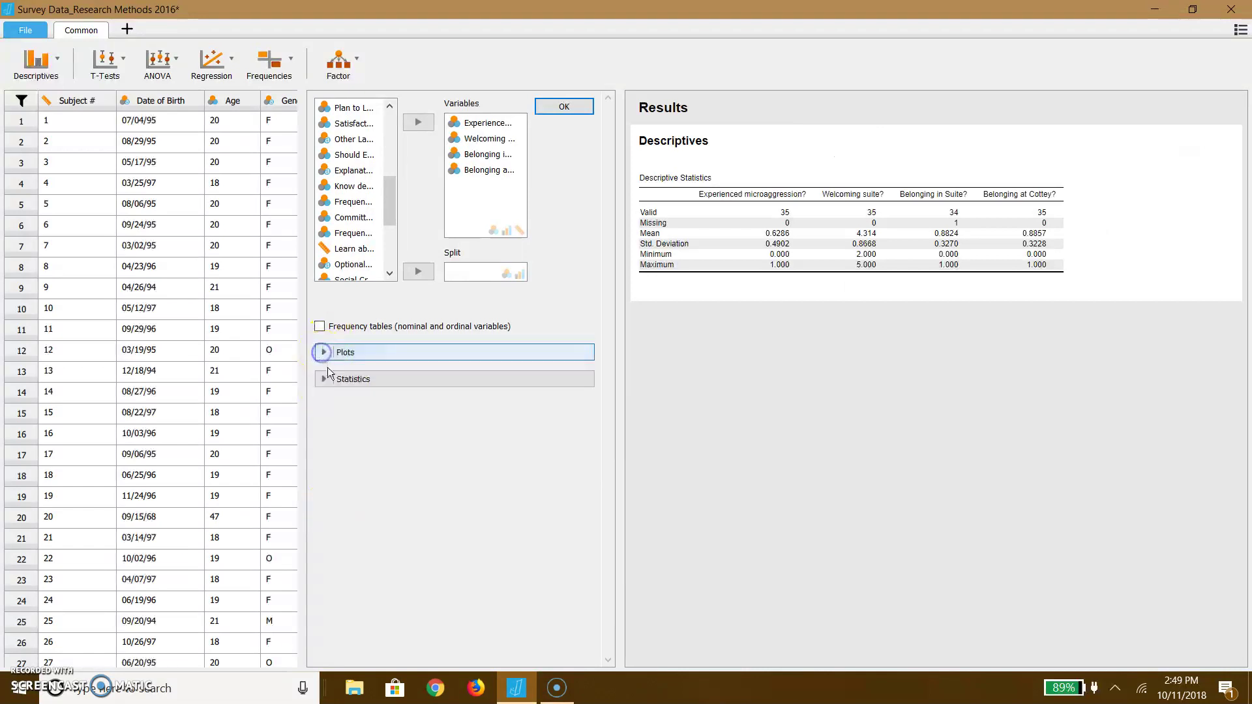
left_click(324, 380)
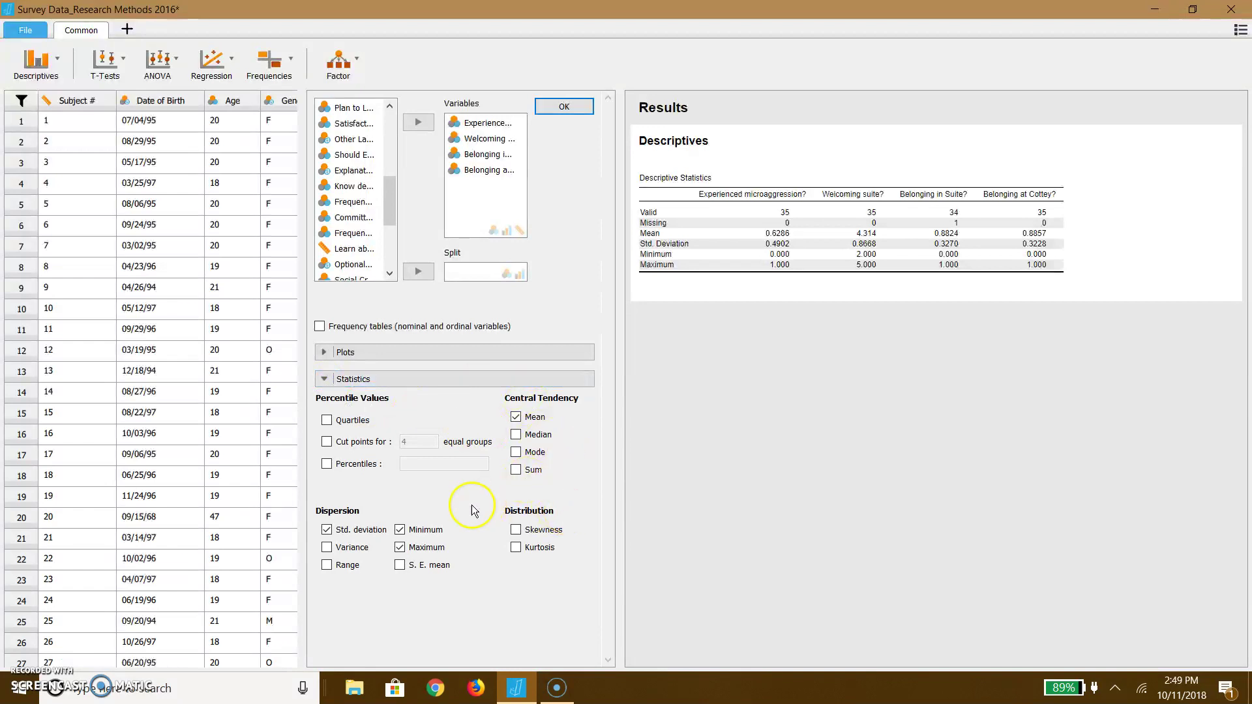
left_click(400, 566)
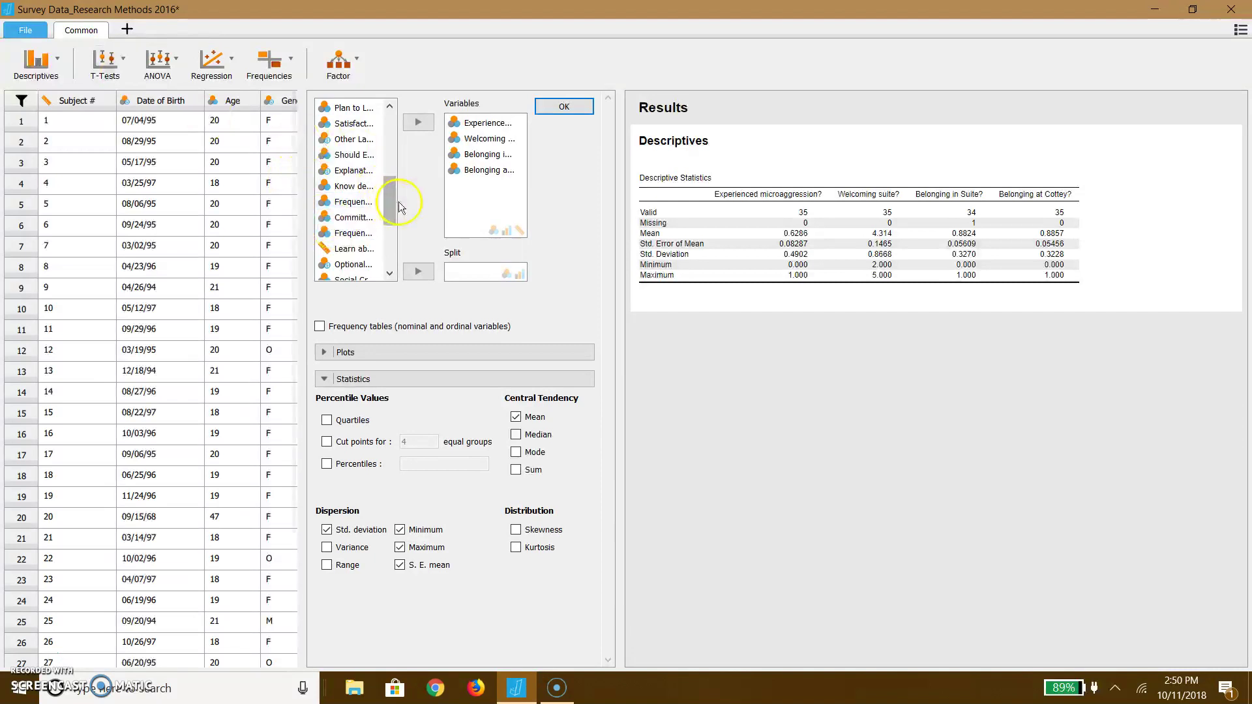
left_click(115, 76)
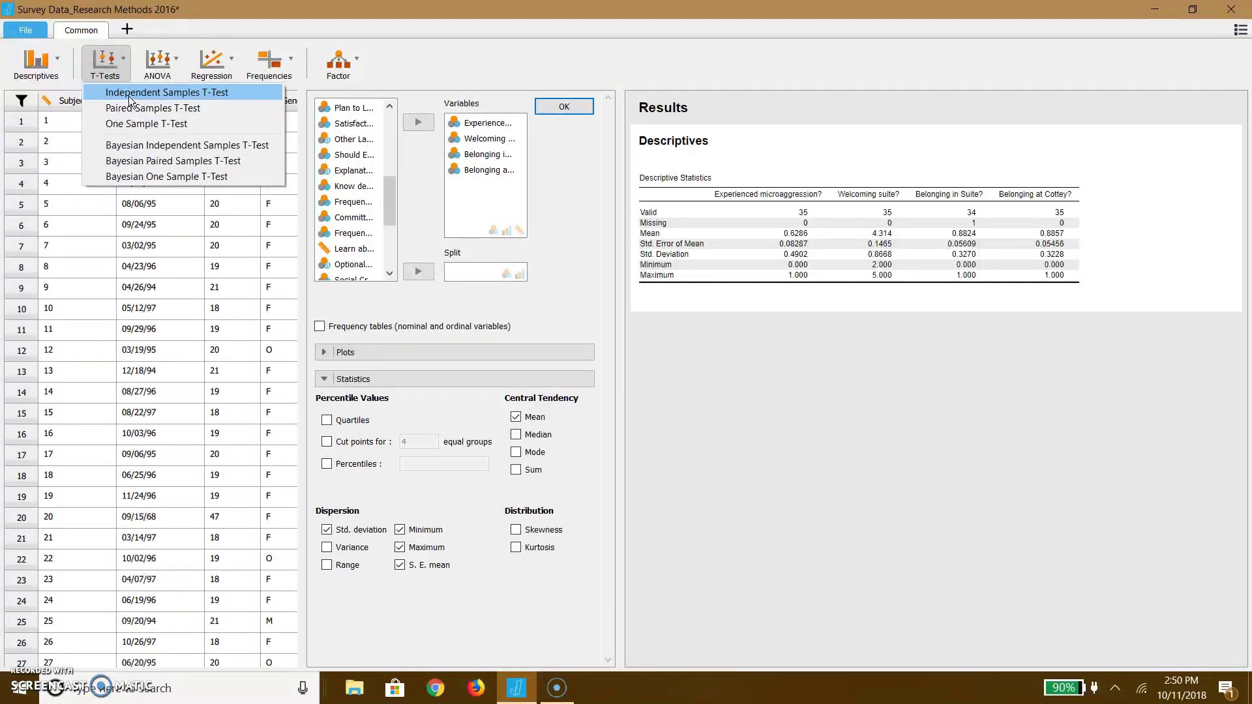
Step: Create an Independent Samples T-Test using Experienced microaggression? as the grouping variable
left_click(136, 98)
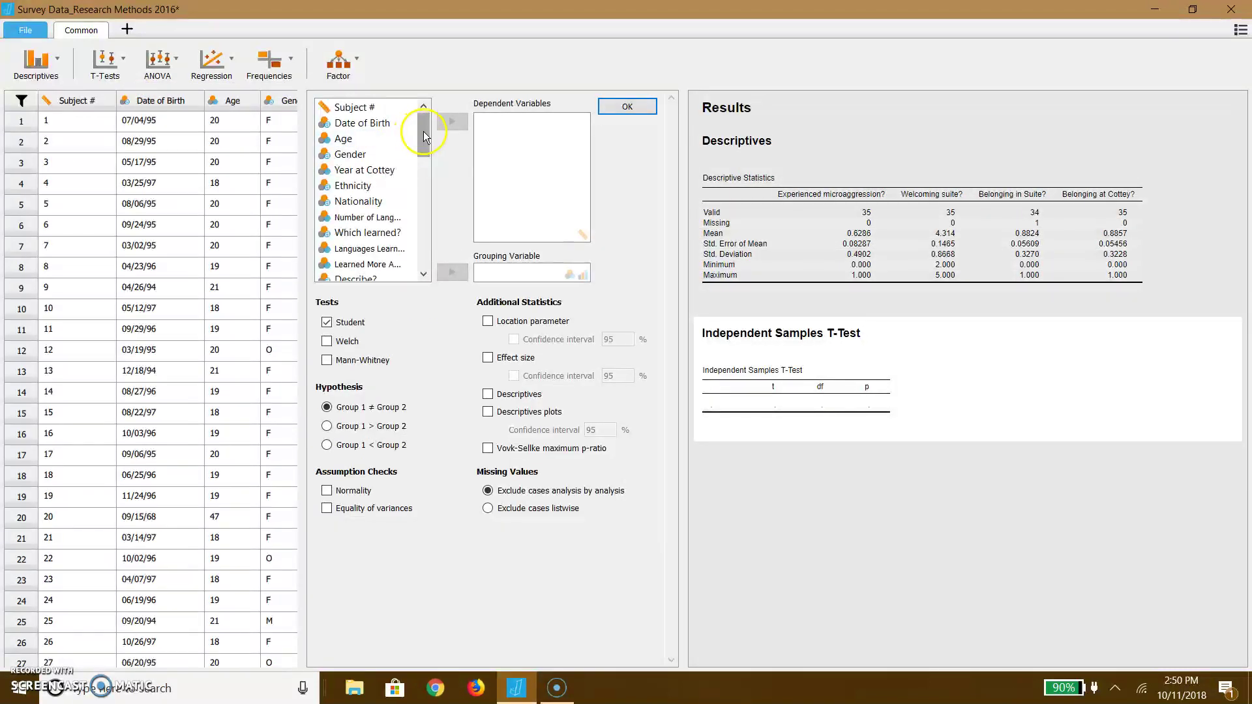
left_click_drag(424, 131, 420, 218)
left_click(374, 184)
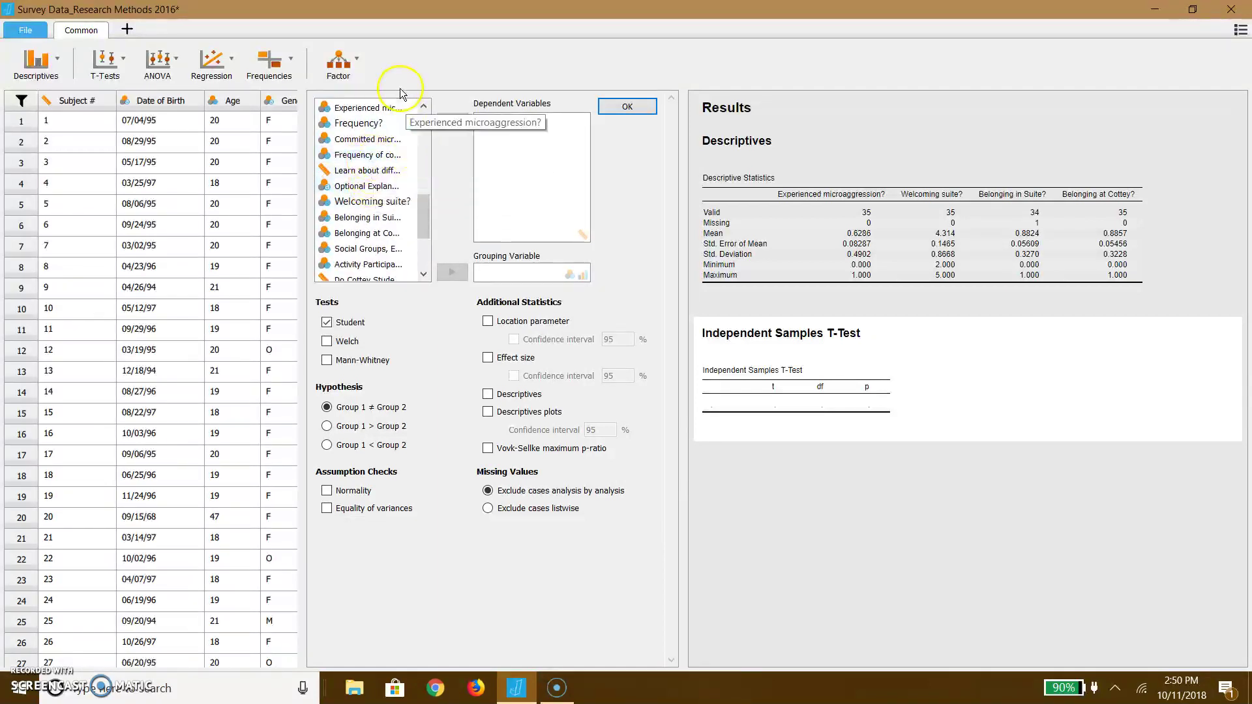
left_click(390, 110)
left_click(390, 115)
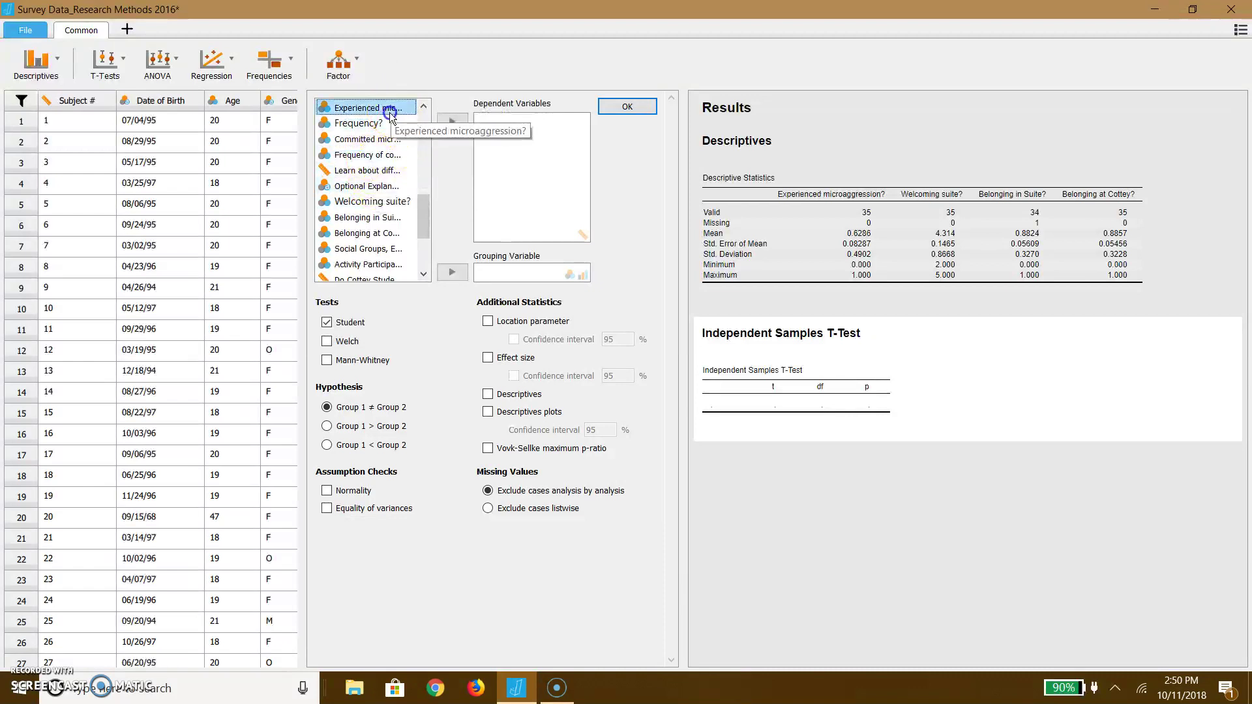
left_click_drag(390, 115, 548, 276)
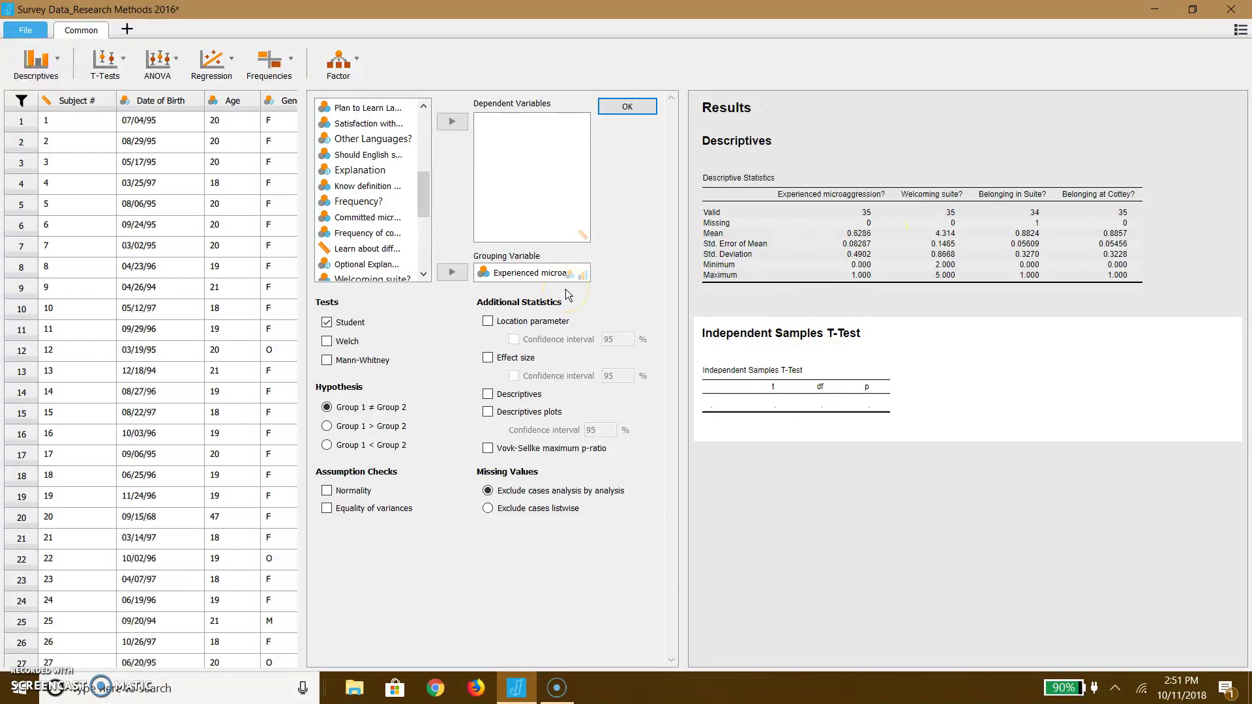
Step: Set Belonging in Suite? as the dependent variable, which returns NaN from zero within-group variance
left_click(425, 204)
left_click_drag(425, 204, 423, 221)
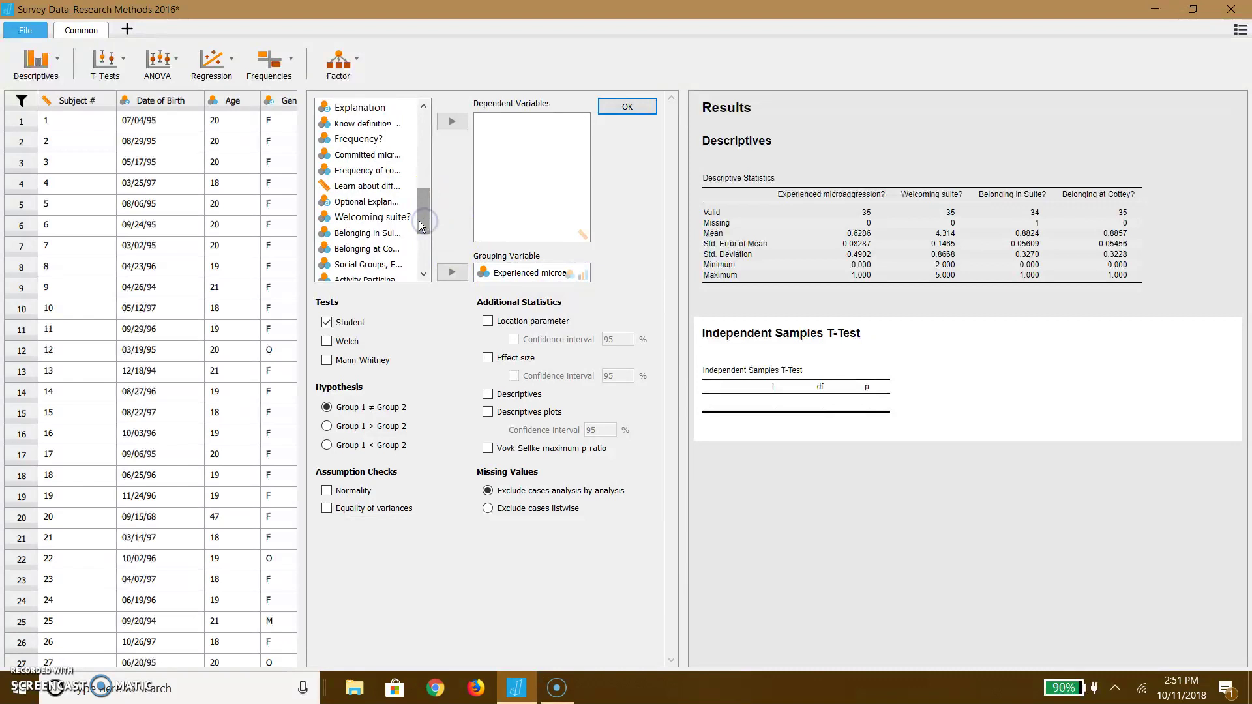
left_click(357, 234)
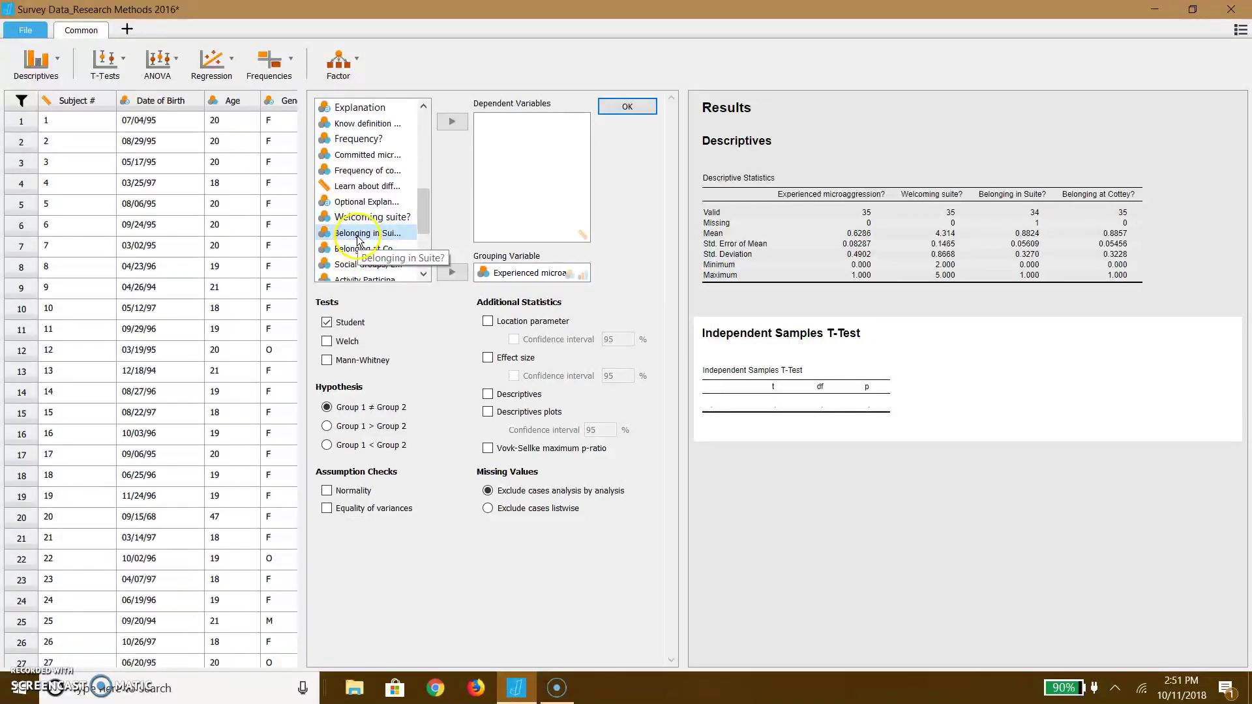
left_click_drag(358, 240, 554, 140)
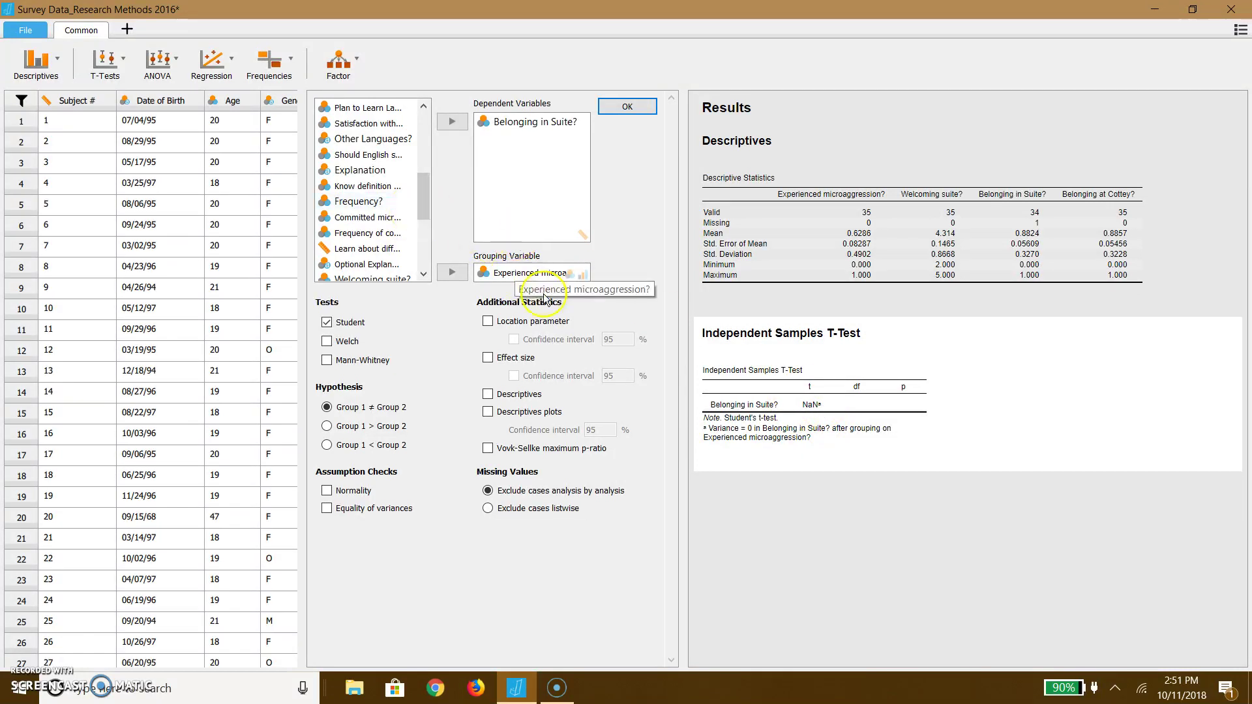
left_click_drag(425, 197, 427, 219)
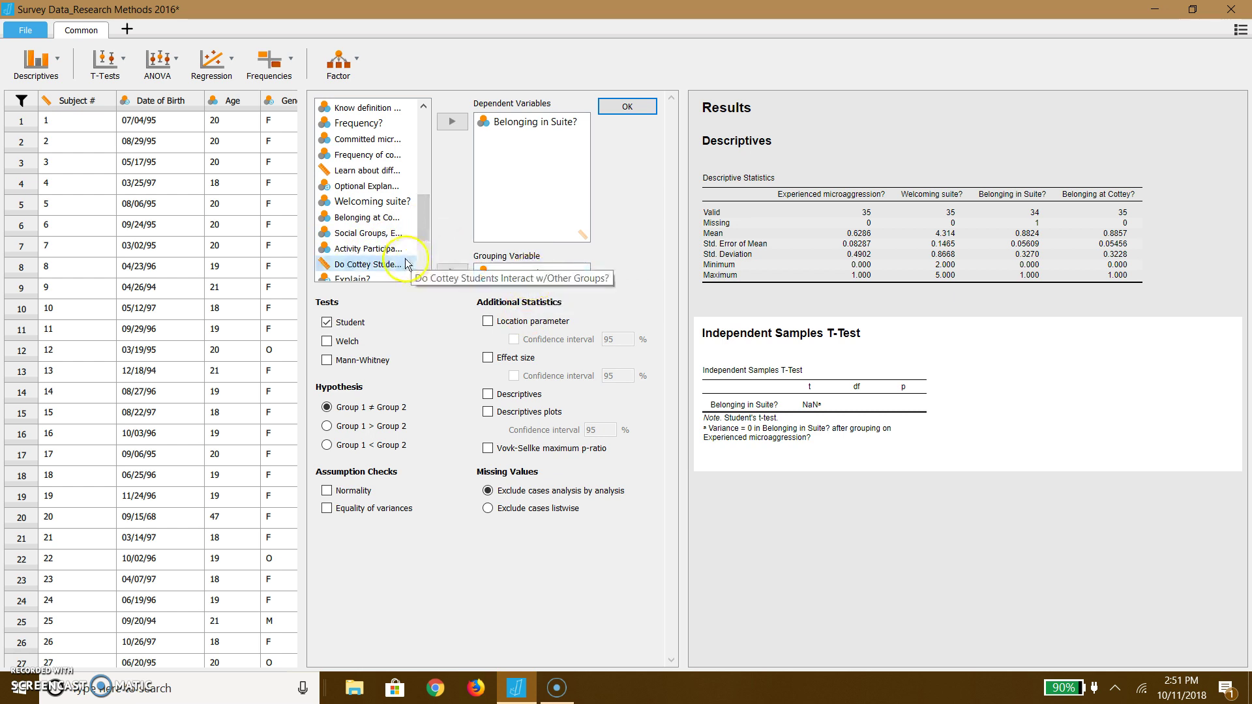
mouse_move(424, 222)
left_mouse_down()
mouse_move(426, 184)
mouse_move(424, 217)
left_mouse_up()
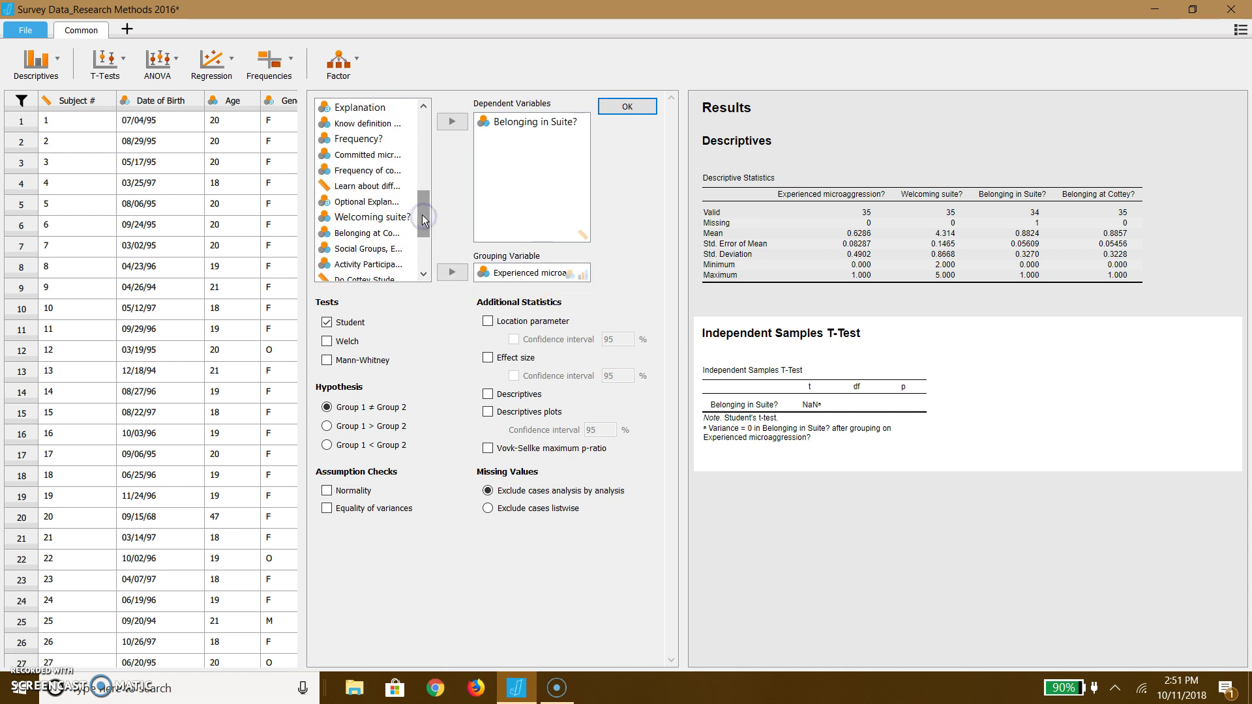
Step: Add Belonging at Cottey? as a dependent variable, giving t = 0.521, df 33, p = 0.606
left_click_drag(367, 233, 540, 194)
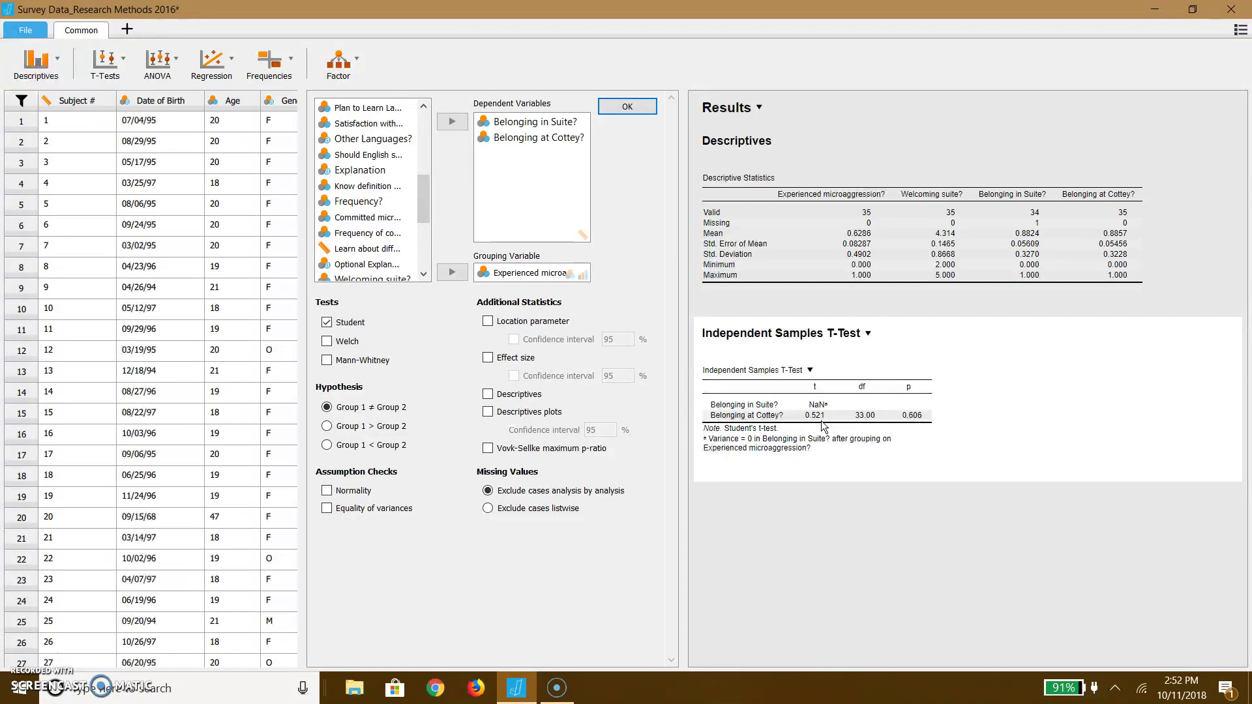
left_click(838, 431)
Step: Turn on Effect size, Descriptives and Descriptives plots for the t-test
left_click(488, 358)
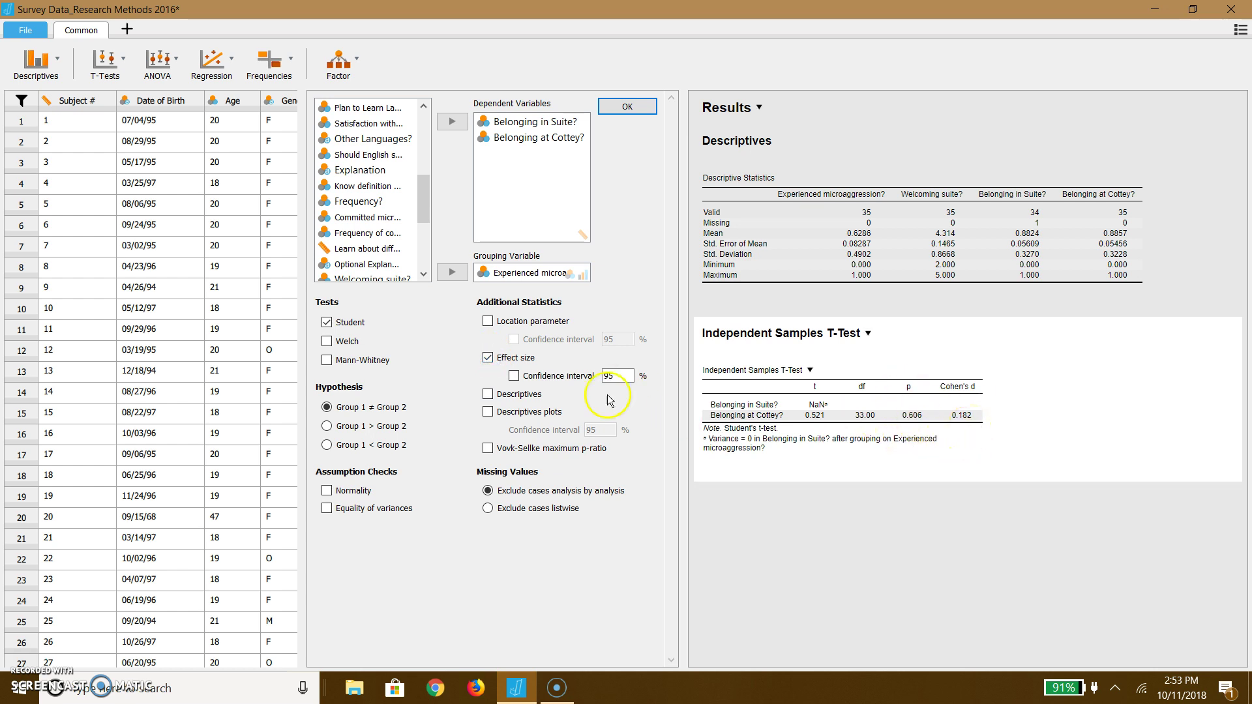
left_click(488, 394)
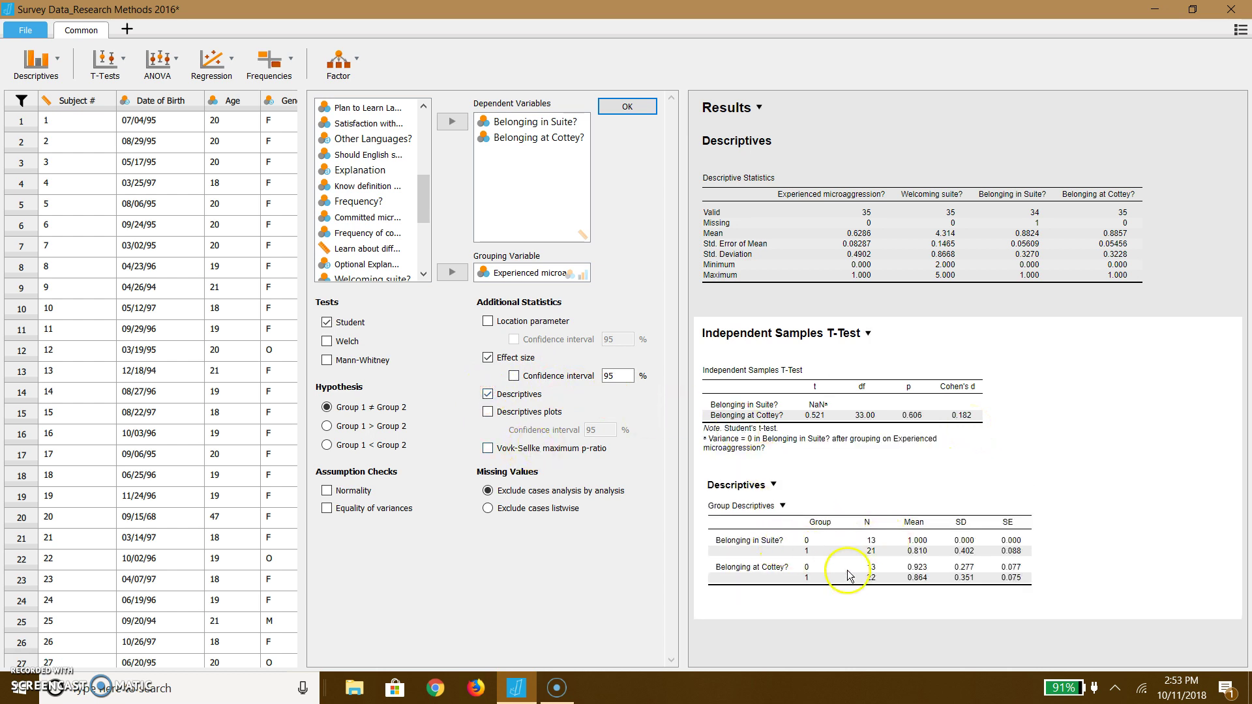
left_click(493, 413)
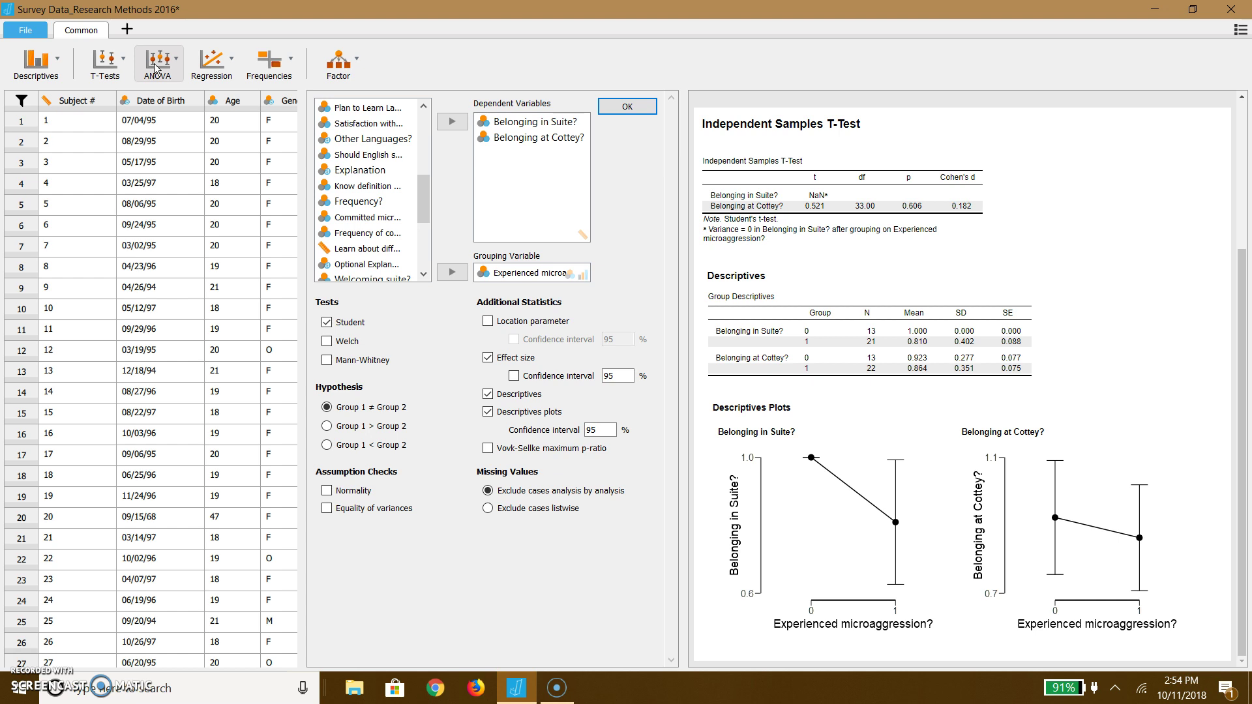
Step: Start a new Correlation Matrix analysis from the Regression menu
left_click(157, 65)
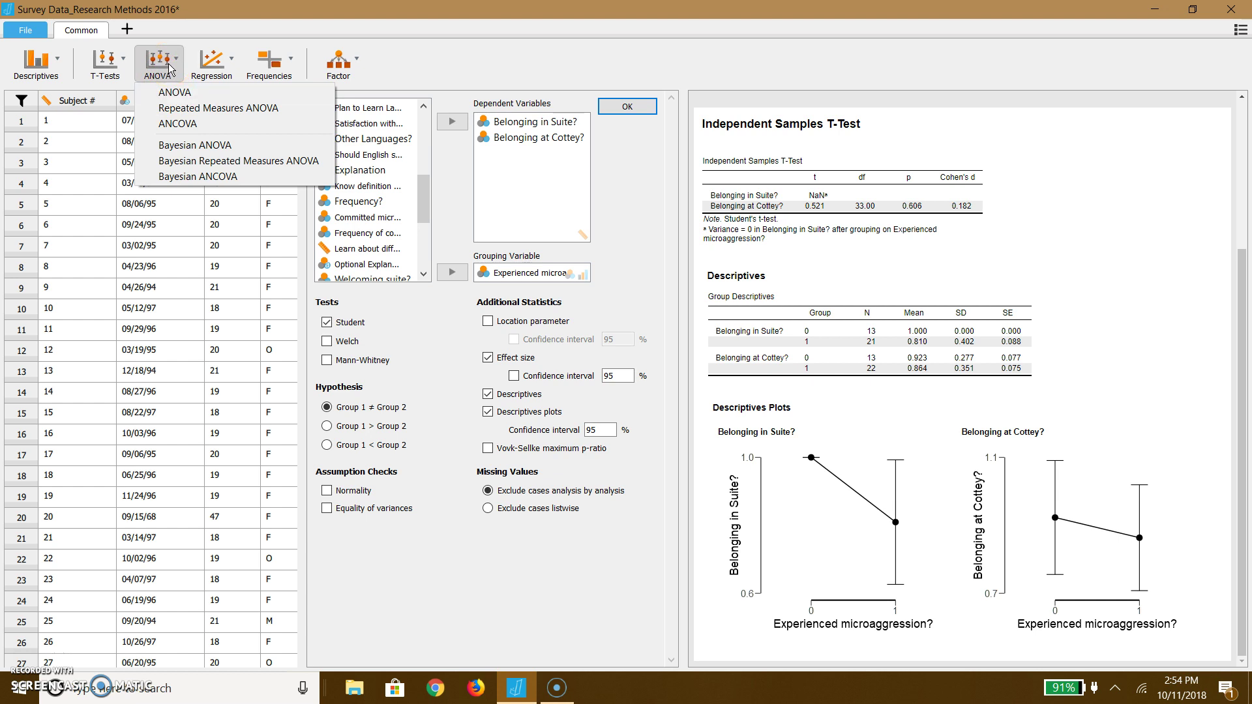
left_click(212, 65)
left_click(214, 67)
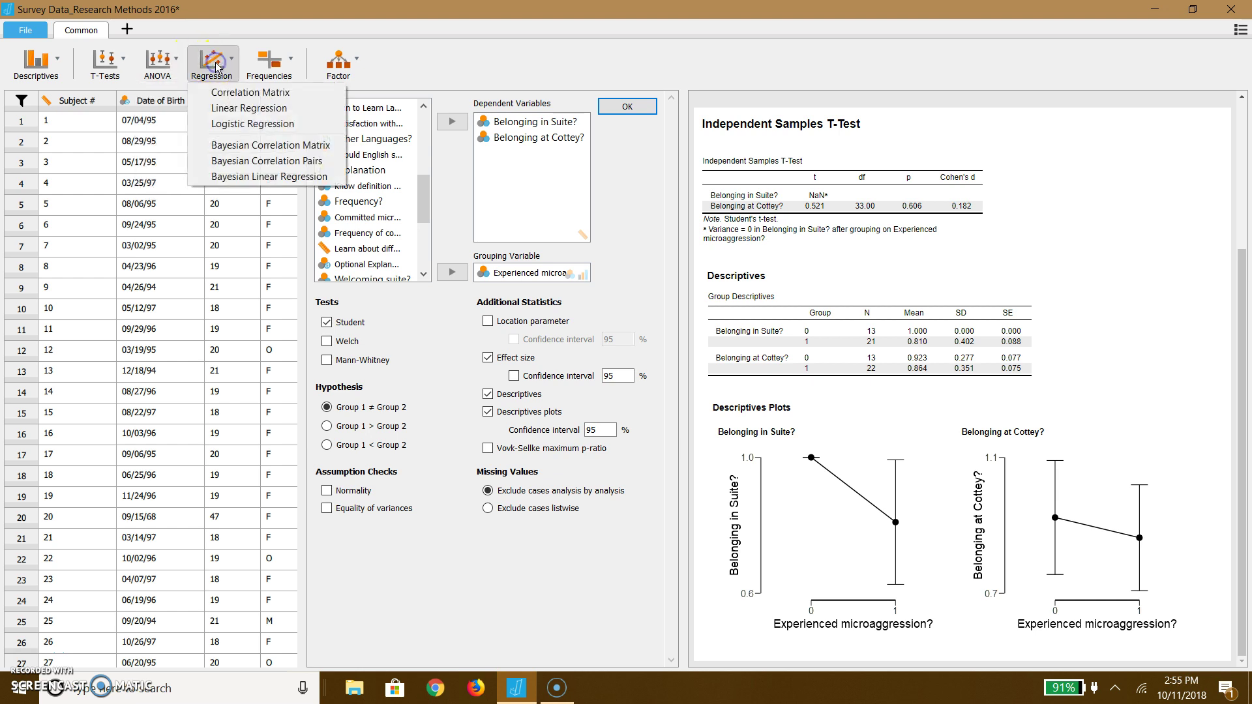
left_click(228, 91)
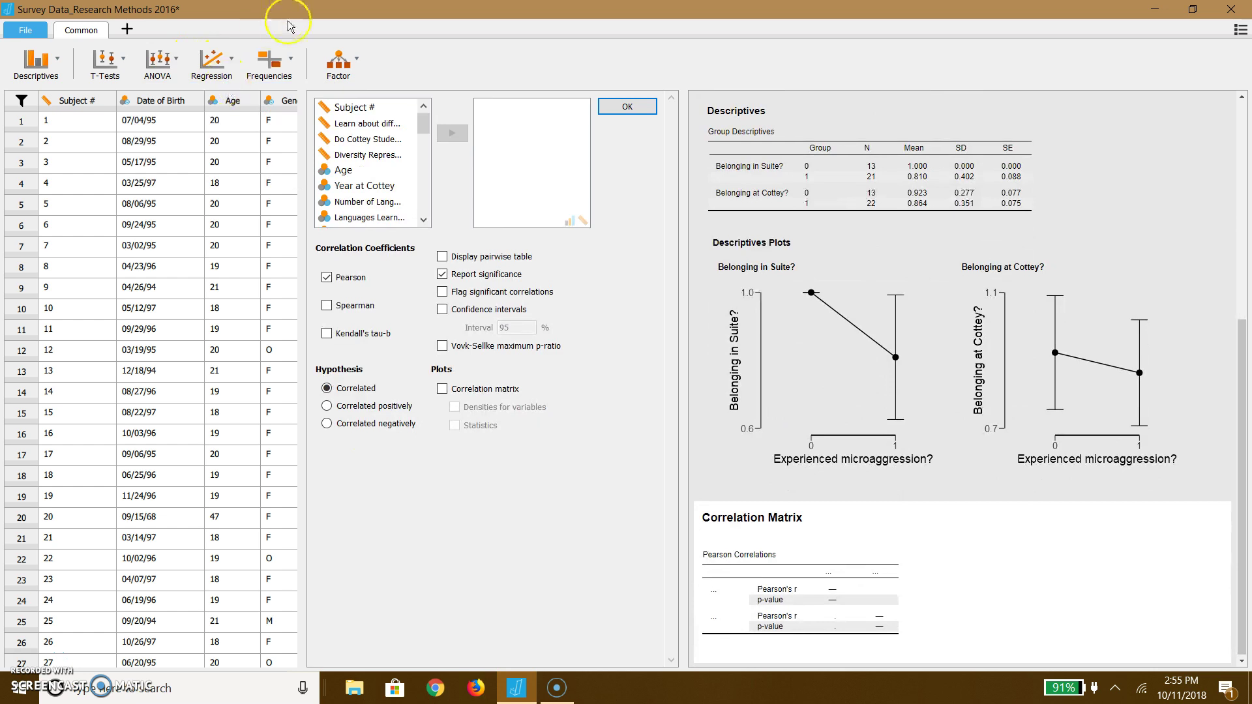
Step: Add Satisfaction with Current Cottey Offerings? to the Pearson correlation variables box
left_click(371, 140)
left_click(424, 220)
left_click(424, 220)
left_click(424, 220)
left_click(424, 220)
left_click(424, 220)
left_click(424, 220)
left_click(424, 220)
left_click(424, 219)
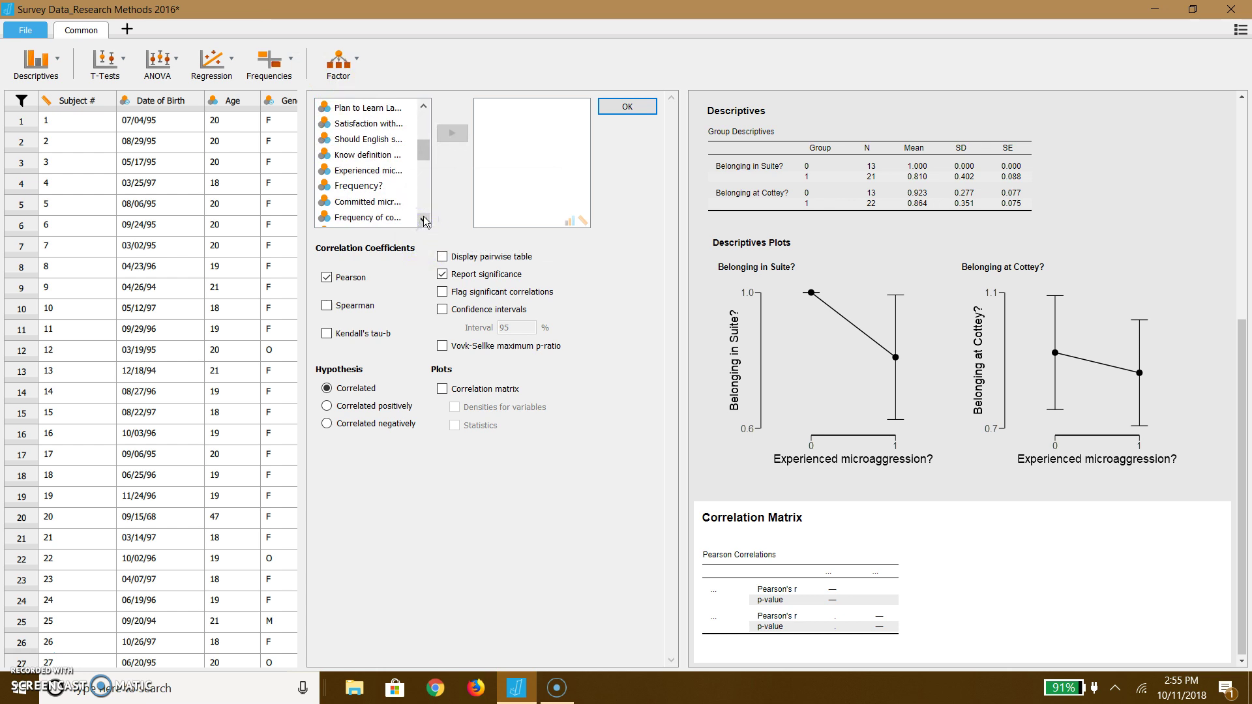
left_click(382, 173)
left_click(385, 108)
left_click(386, 122)
left_click_drag(385, 124, 542, 122)
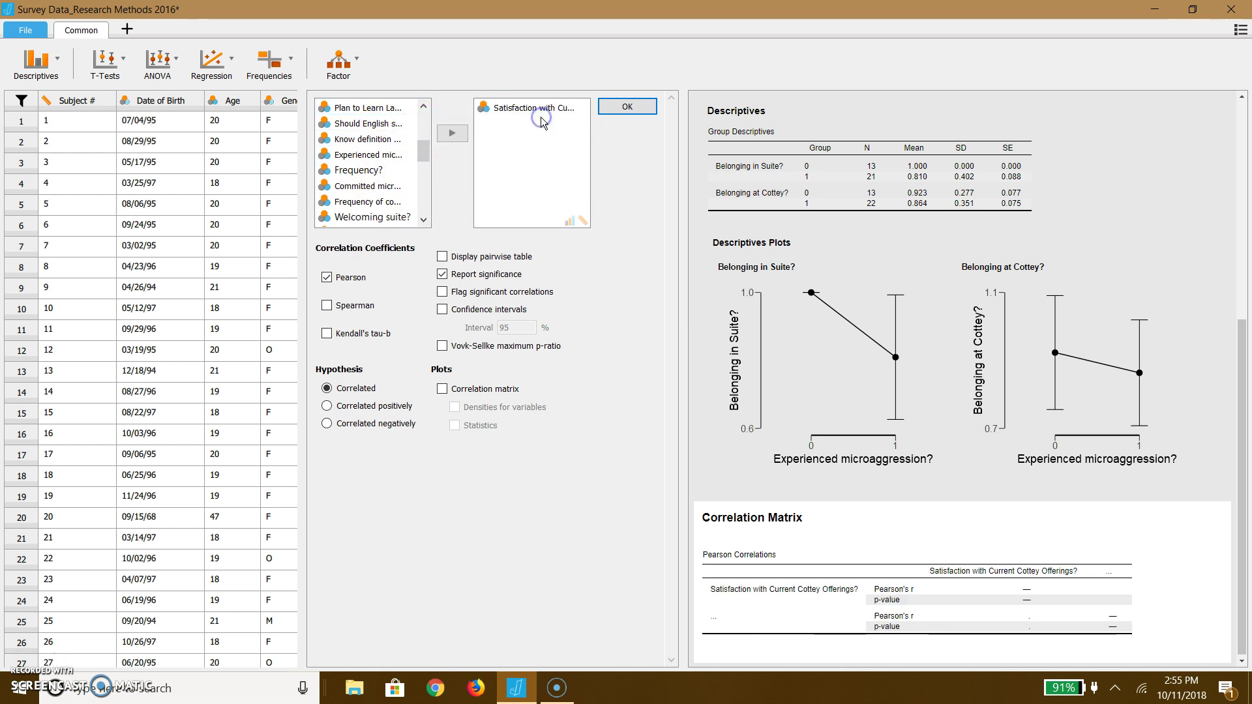
Step: Add Frequency of committing?, Frequency? and Belonging at Cottey? to the correlation variables
left_click(424, 220)
left_click(424, 220)
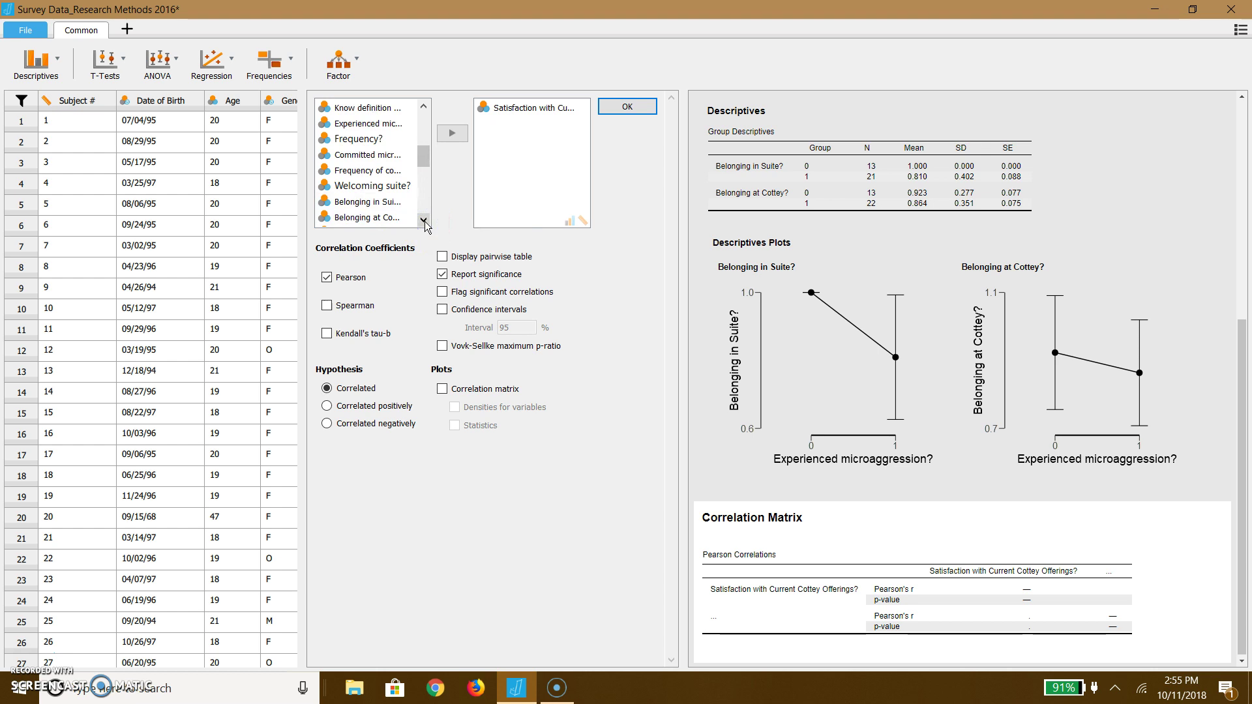
left_click(373, 156)
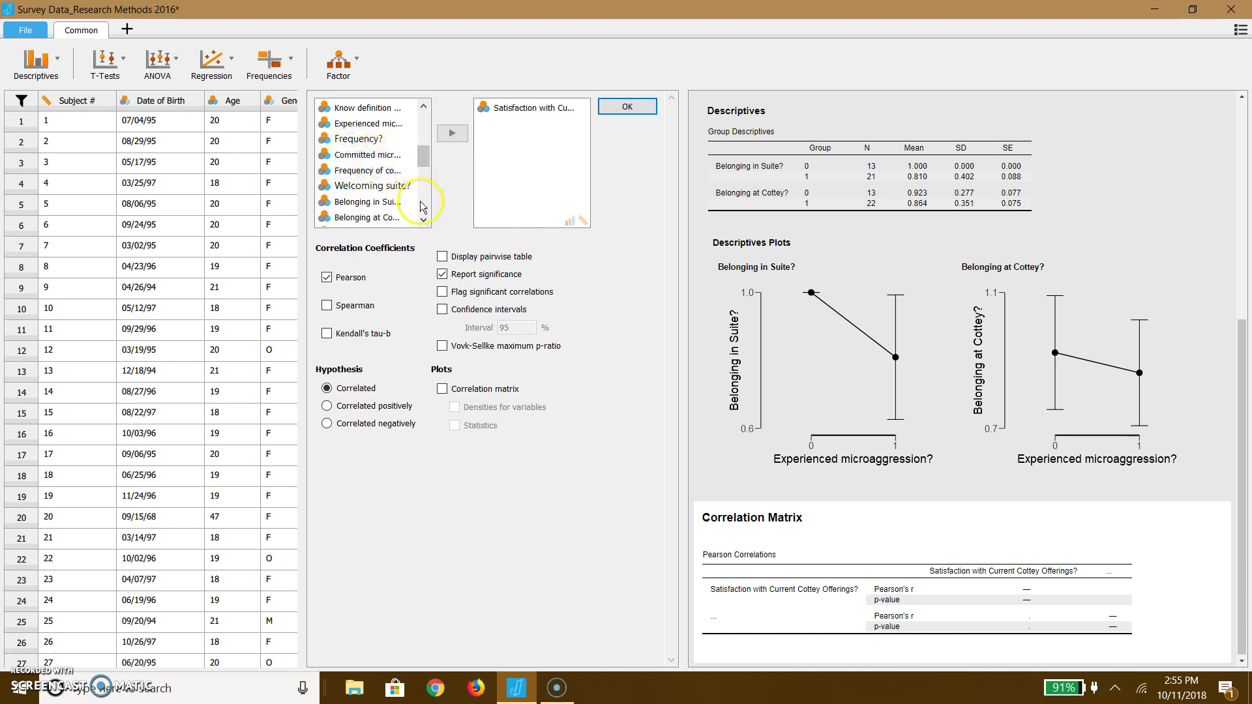
left_click(390, 172)
left_click_drag(390, 173, 571, 137)
left_click(367, 123)
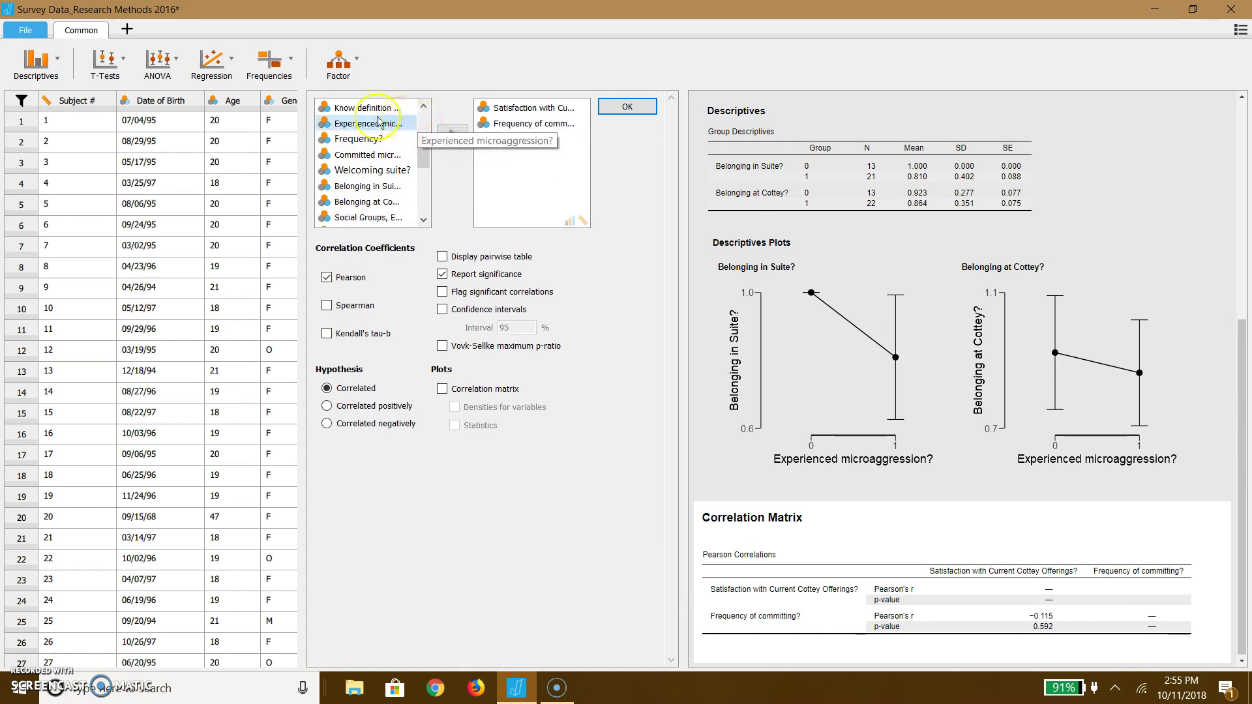
left_click_drag(359, 139, 531, 151)
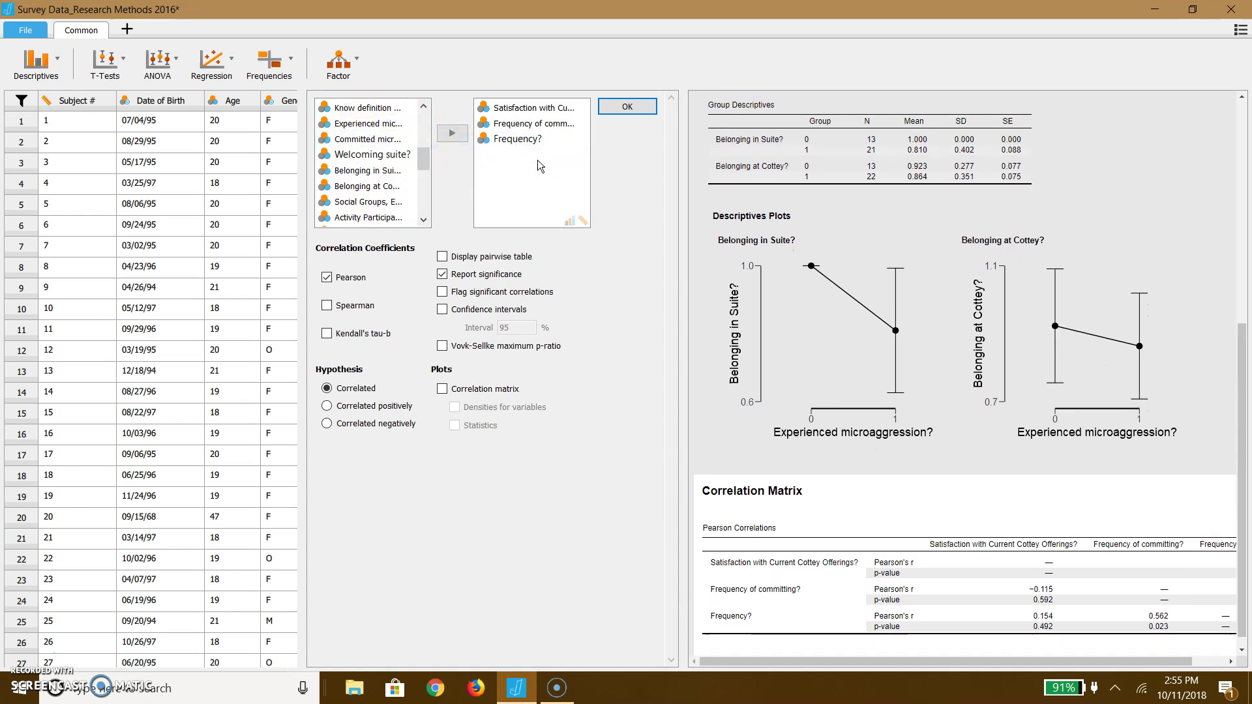
left_click_drag(365, 186, 529, 171)
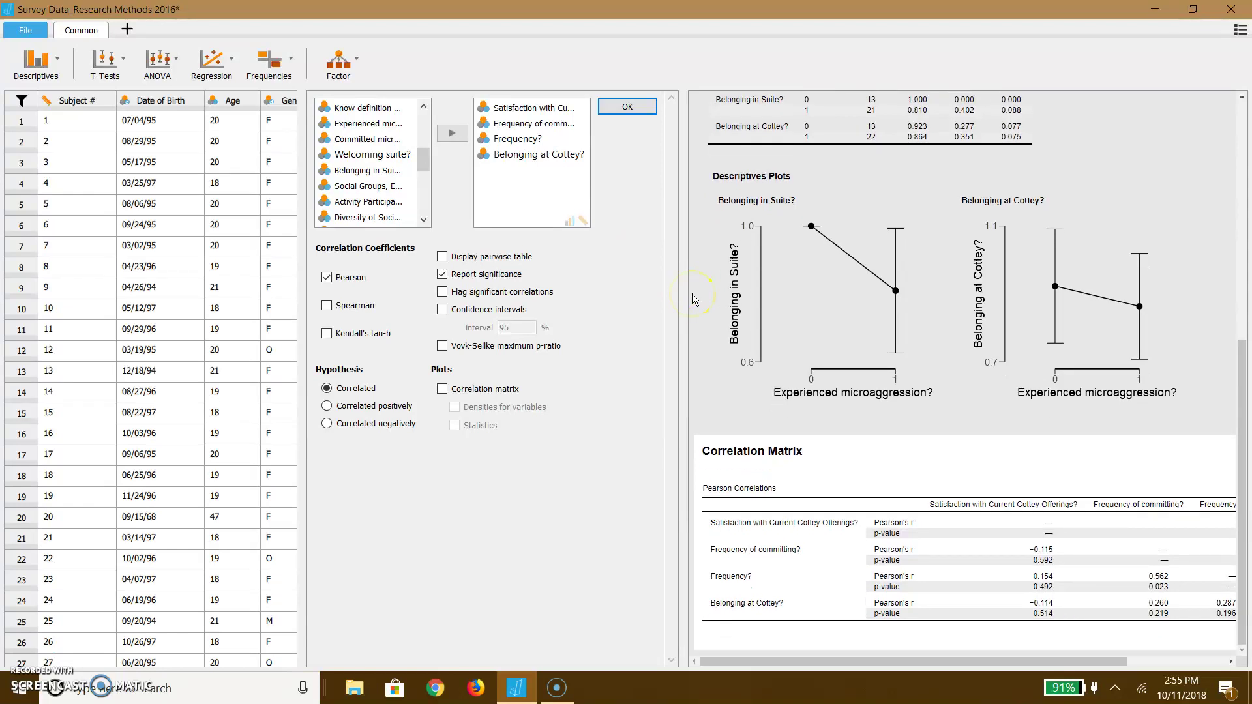
Step: Widen the results pane and turn on Flag significant correlations
left_click_drag(680, 436, 360, 451)
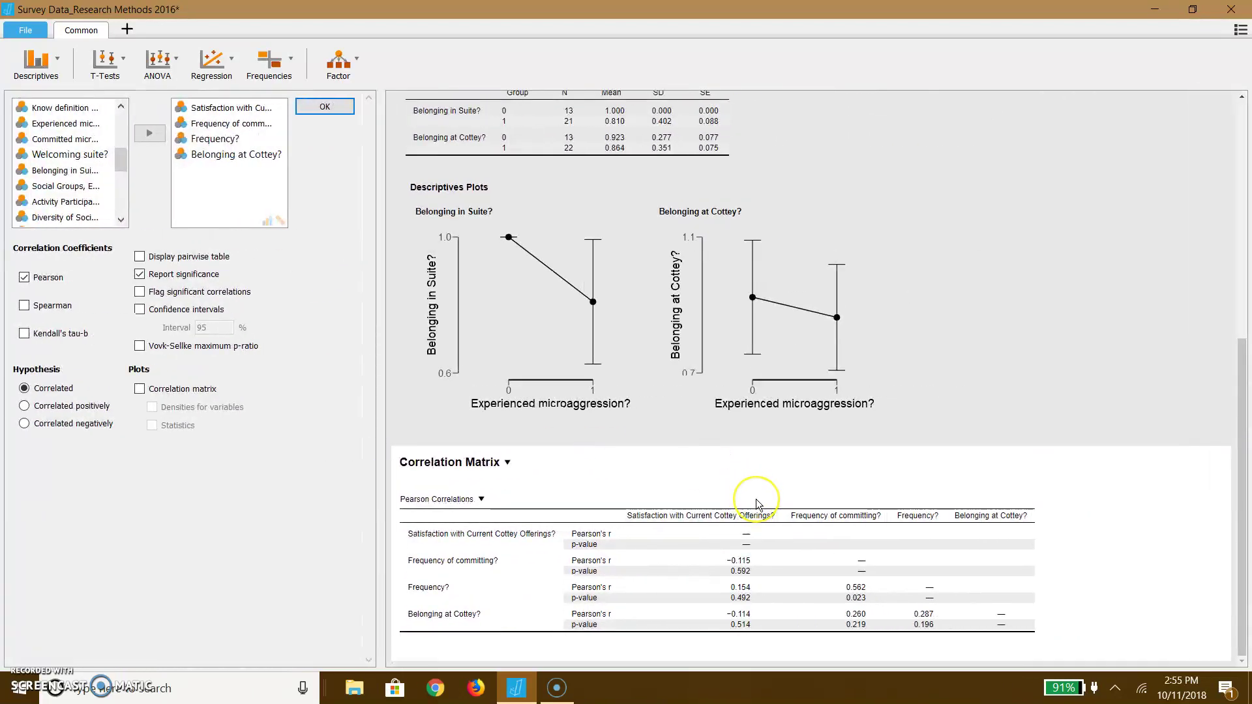
left_click(769, 575)
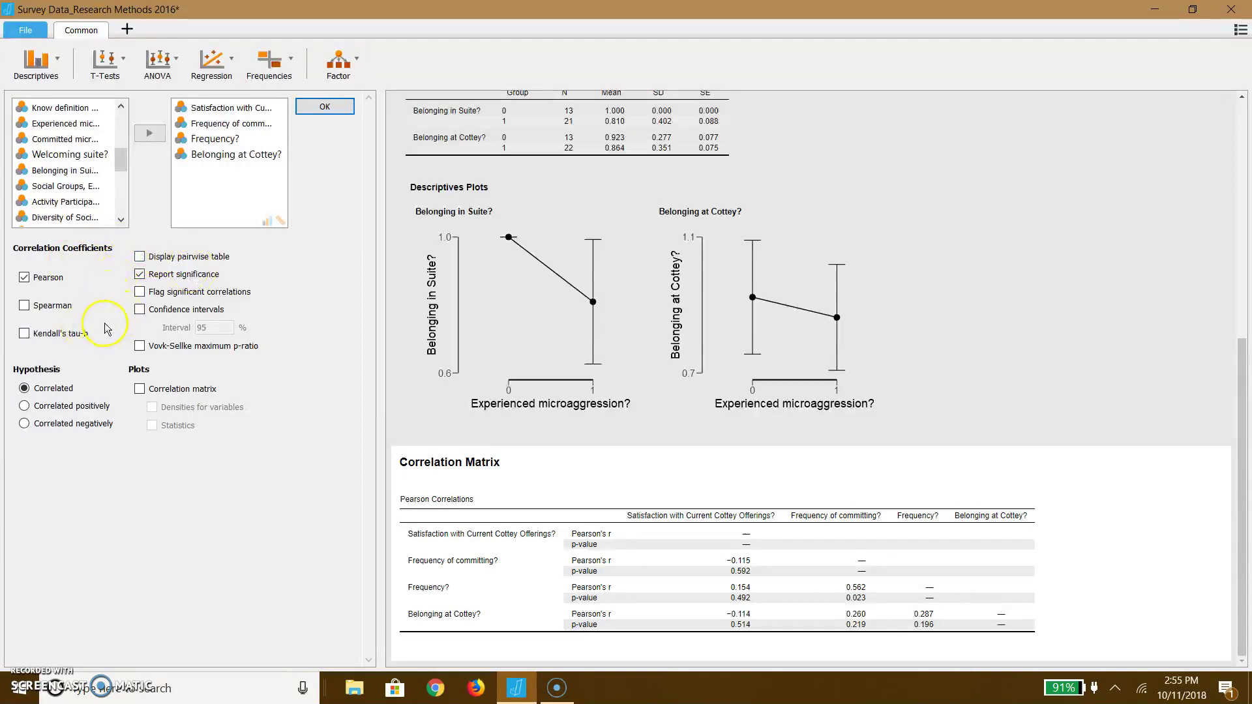
left_click(139, 292)
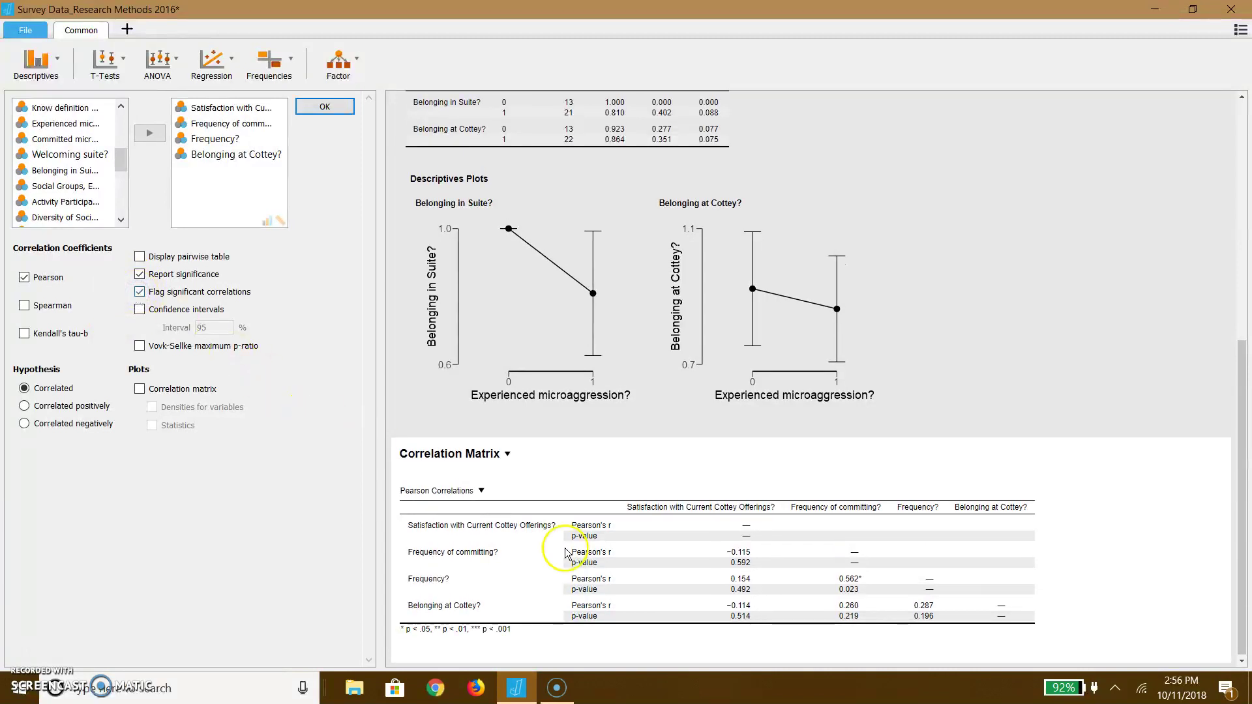